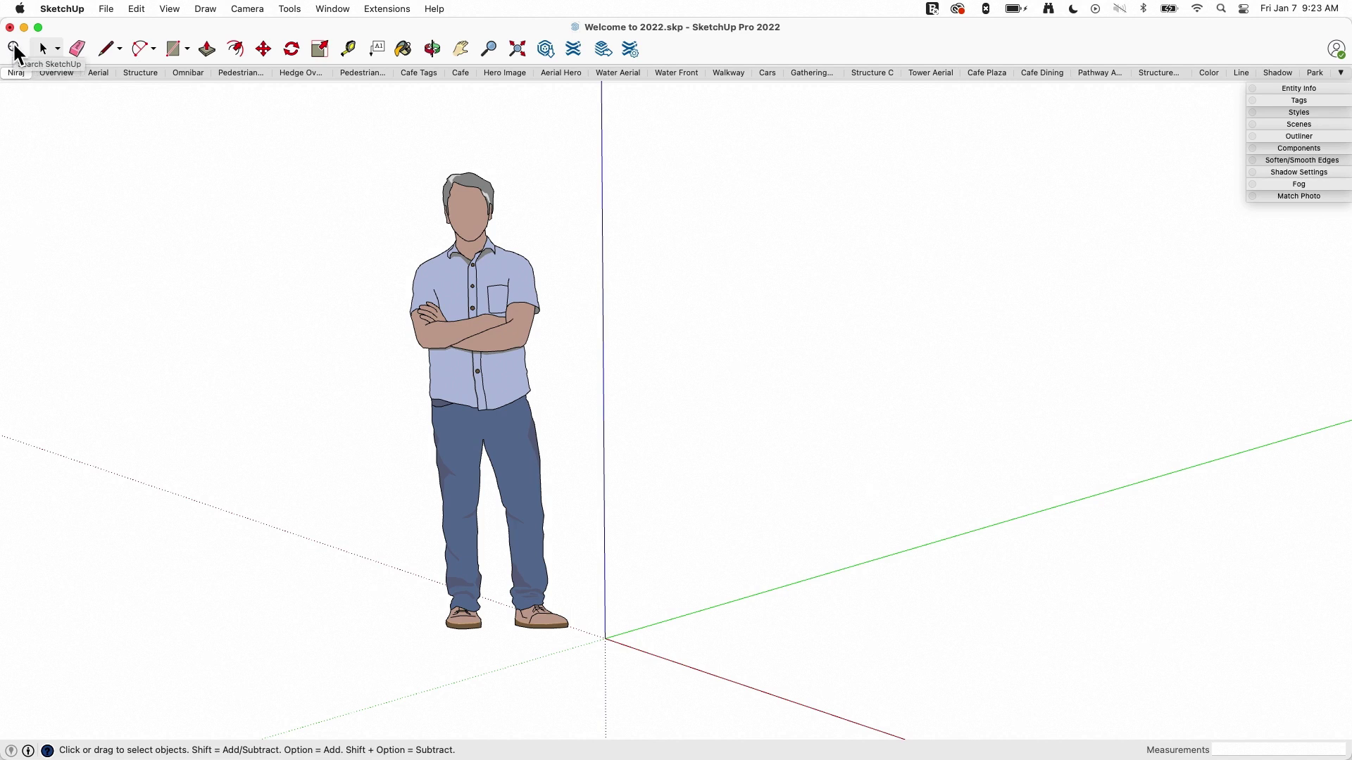
Step: Open Search SketchUp and look up 'push'
{"action": "left_click", "coordinate": [14, 51]}
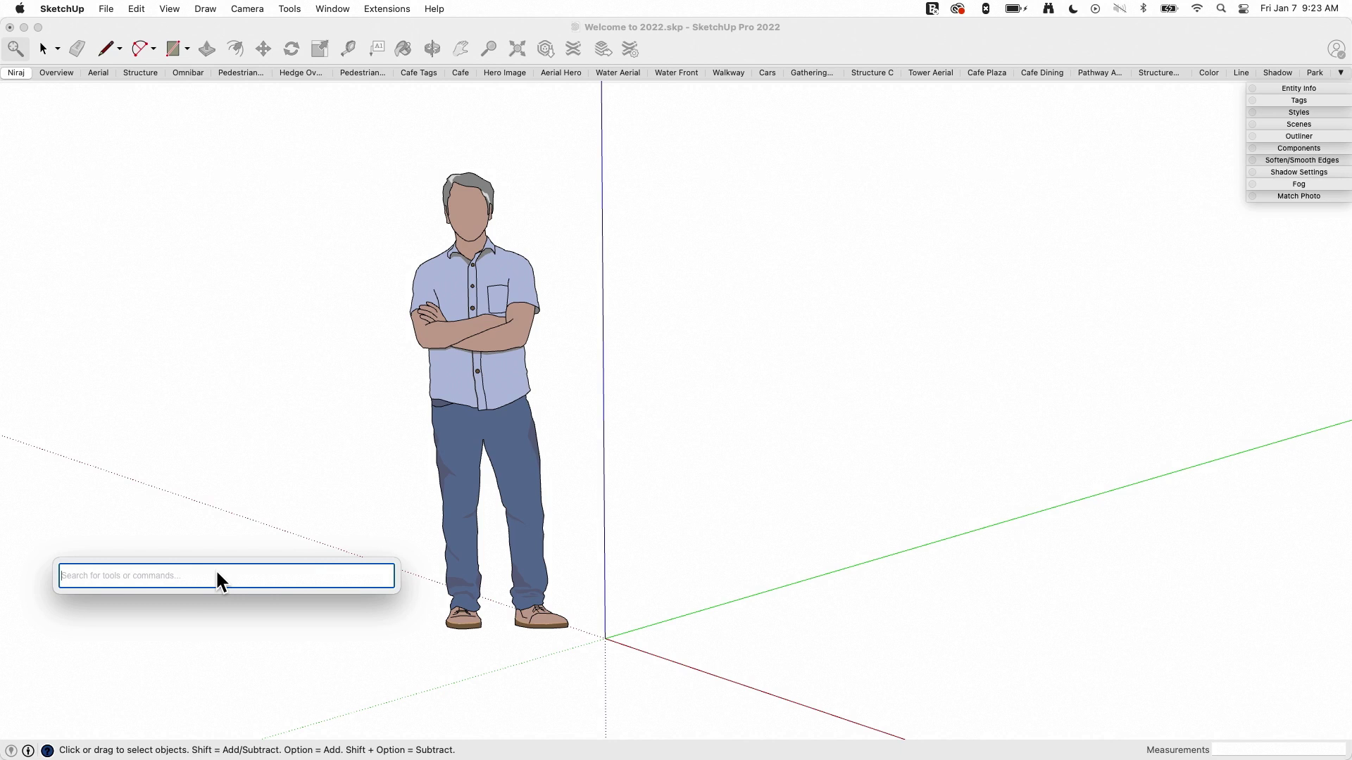
{"action": "type", "text": "push"}
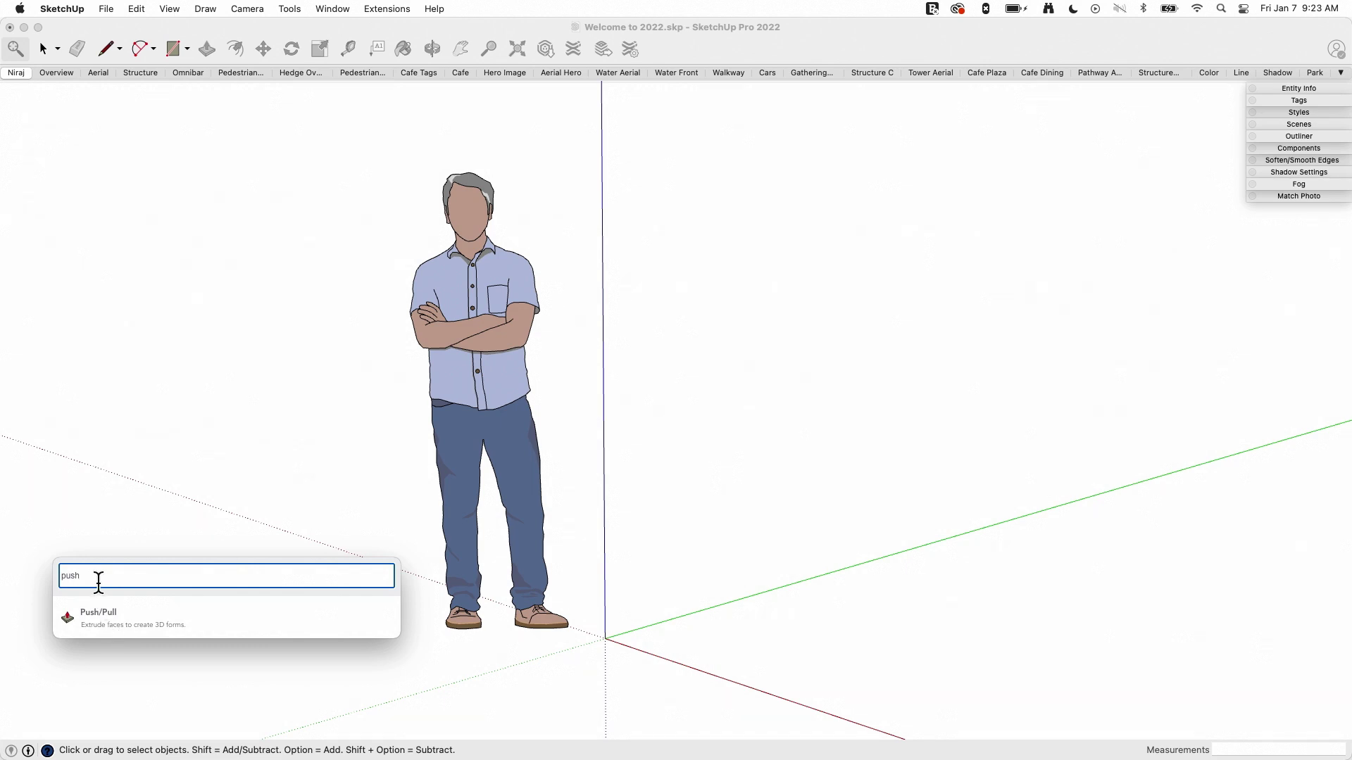
{"action": "mouse_move", "coordinate": [96, 580]}
{"action": "left_mouse_down"}
{"action": "mouse_move", "coordinate": [62, 575]}
{"action": "mouse_move", "coordinate": [104, 574]}
{"action": "left_mouse_up"}
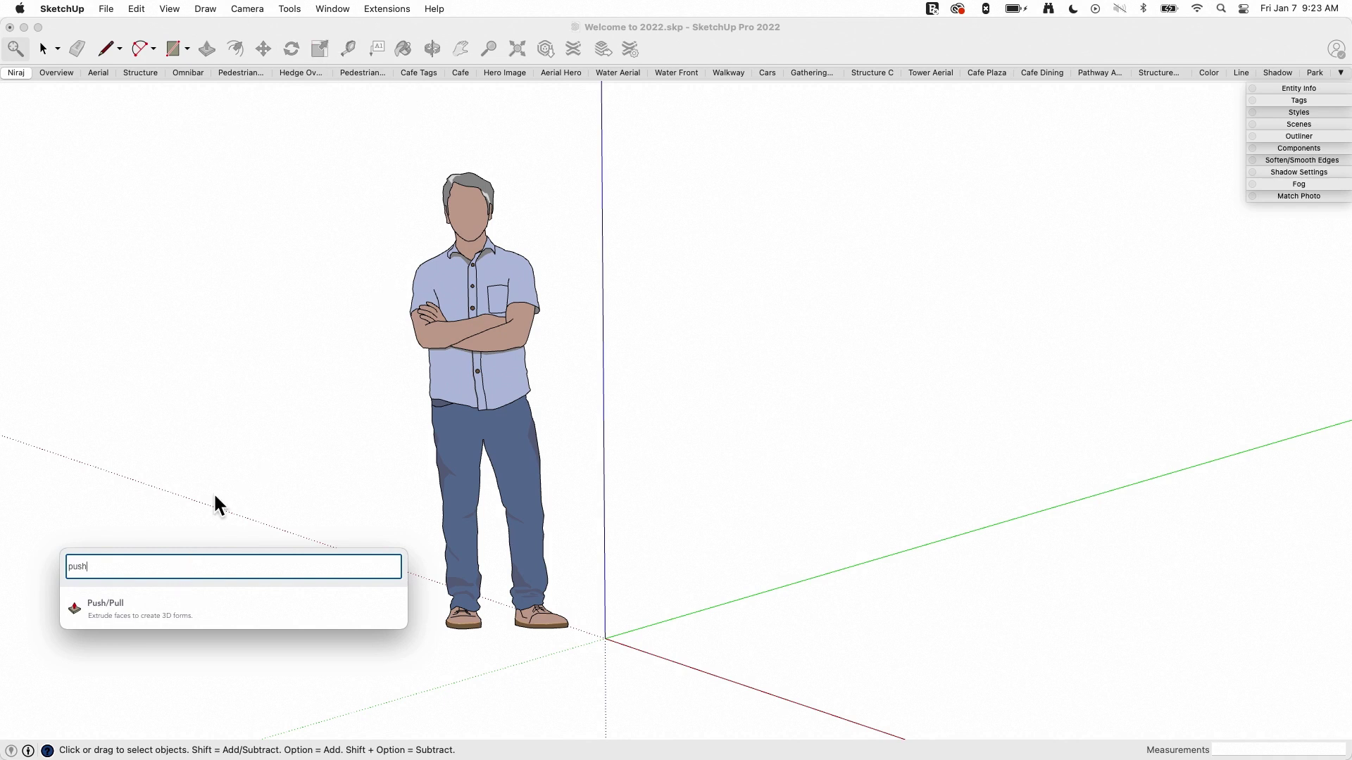
Step: Replace the query with 'solid', then clear the search box again
{"action": "key", "text": "BackSpace"}
{"action": "key", "text": "BackSpace"}
{"action": "key", "text": "BackSpace"}
{"action": "key", "text": "BackSpace"}
{"action": "type", "text": "so"}
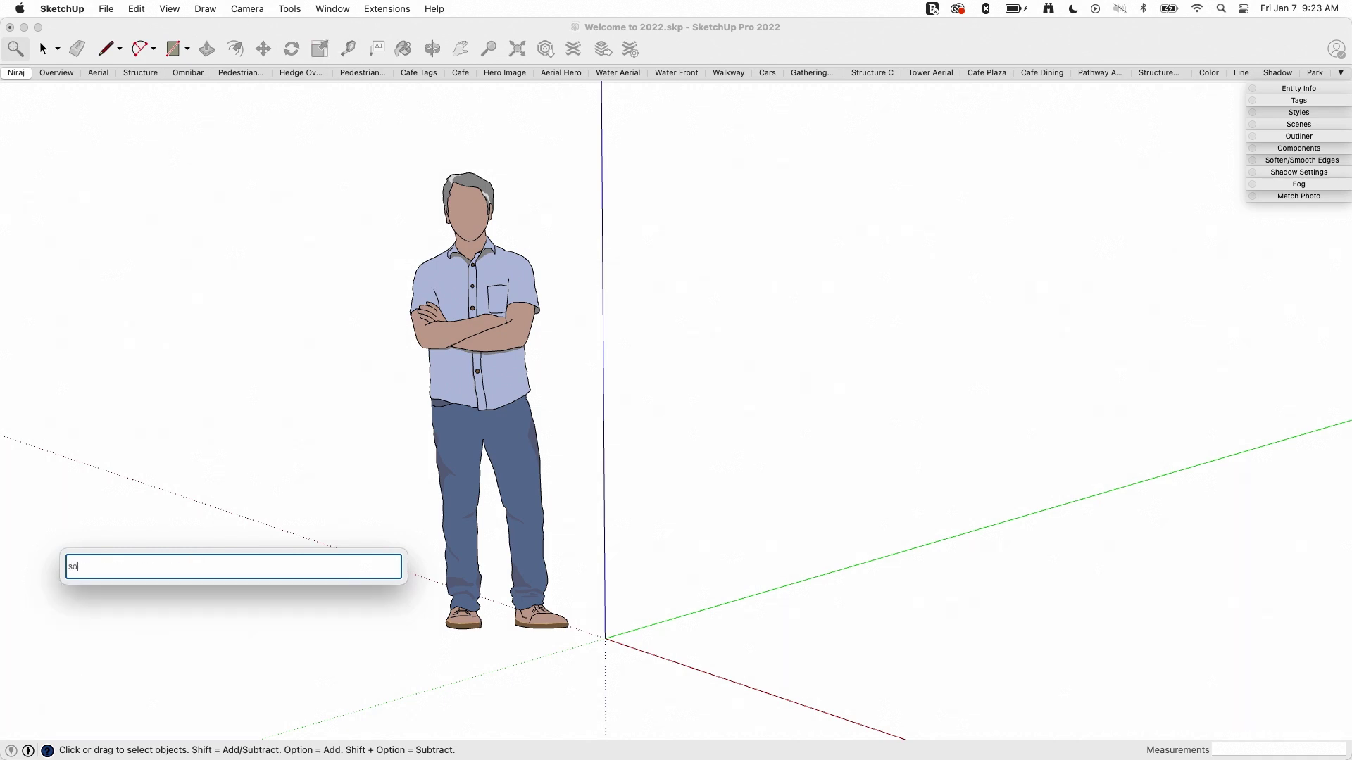
{"action": "type", "text": "lid"}
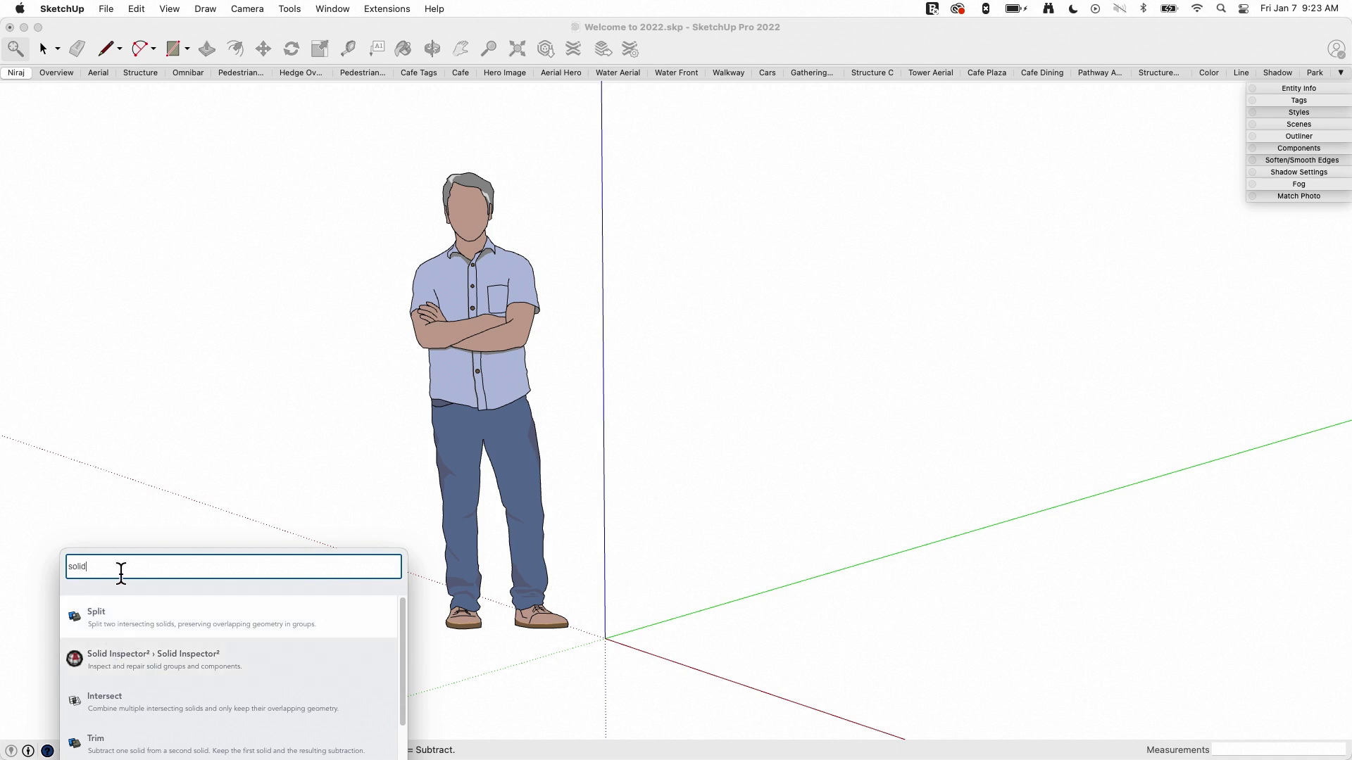
{"action": "key", "text": "BackSpace"}
{"action": "key", "text": "BackSpace"}
{"action": "key", "text": "BackSpace"}
{"action": "key", "text": "BackSpace"}
{"action": "key", "text": "BackSpace"}
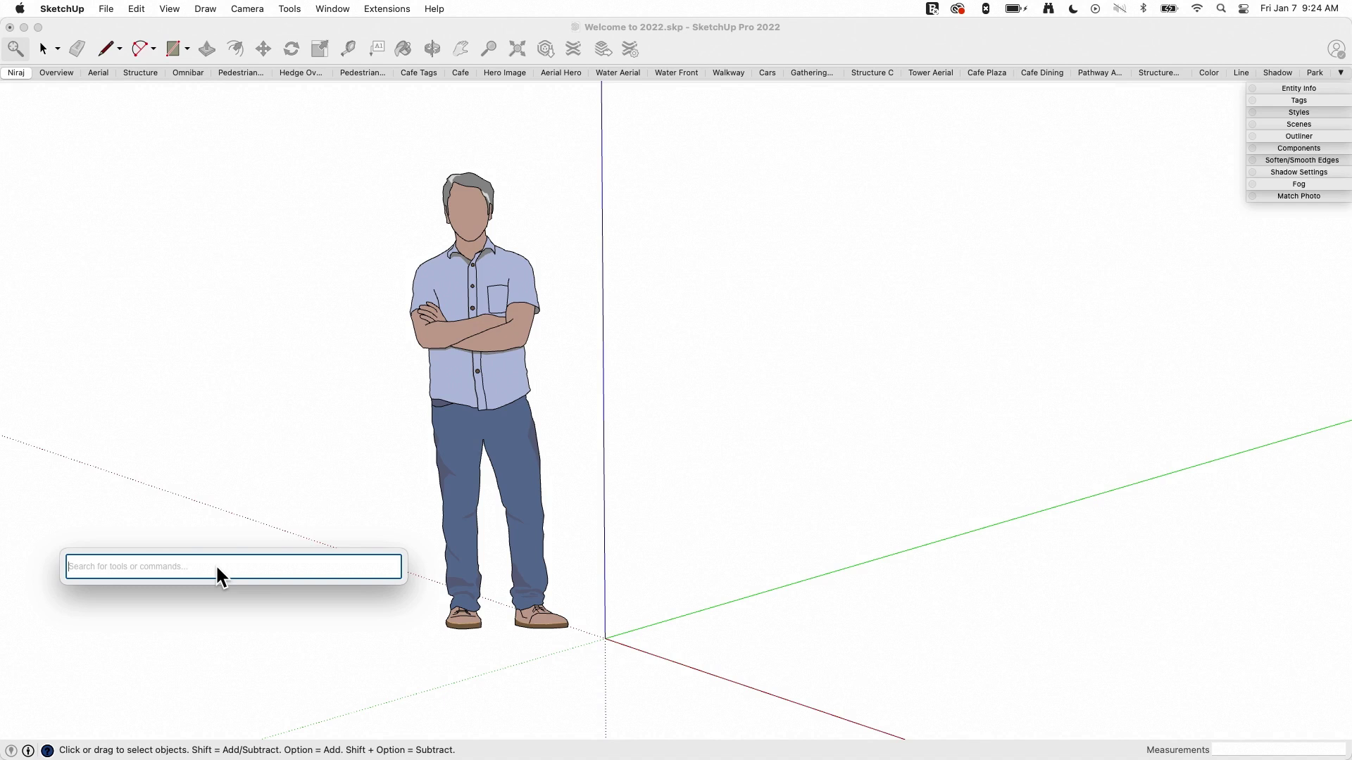
Step: Search for 'extrude' and pick Push/Pull from the results
{"action": "type", "text": "extrude"}
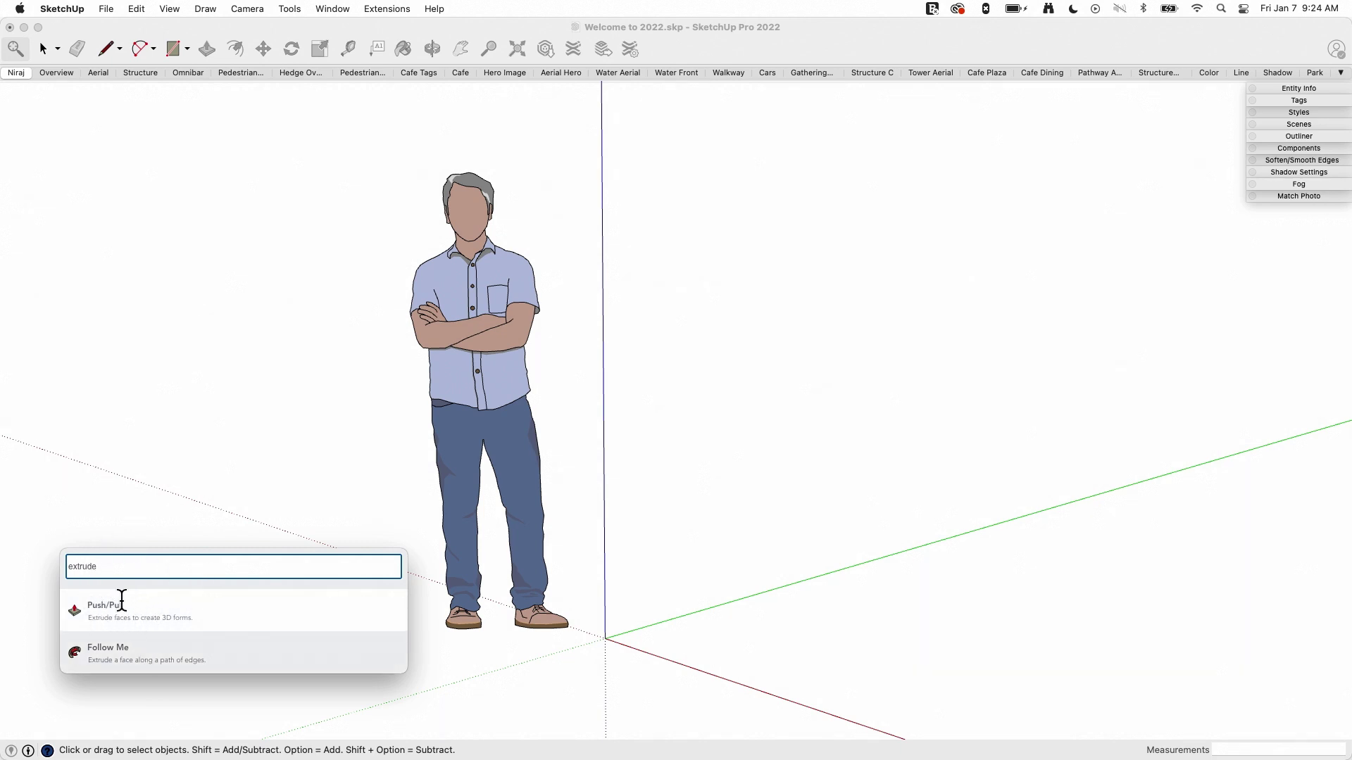
{"action": "left_click", "coordinate": [122, 604]}
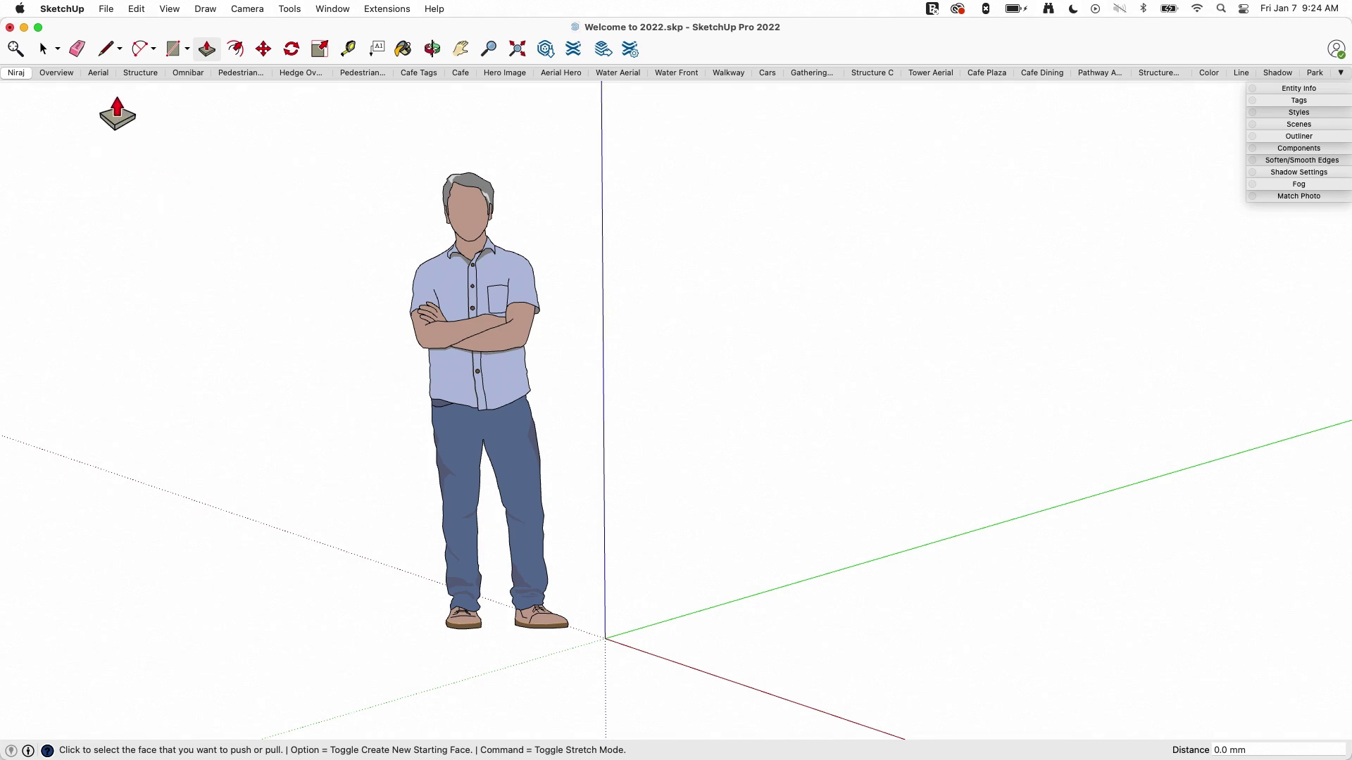
Step: Switch to the Overview scene and zoom and orbit in close to the tree rows
{"action": "left_click", "coordinate": [54, 70]}
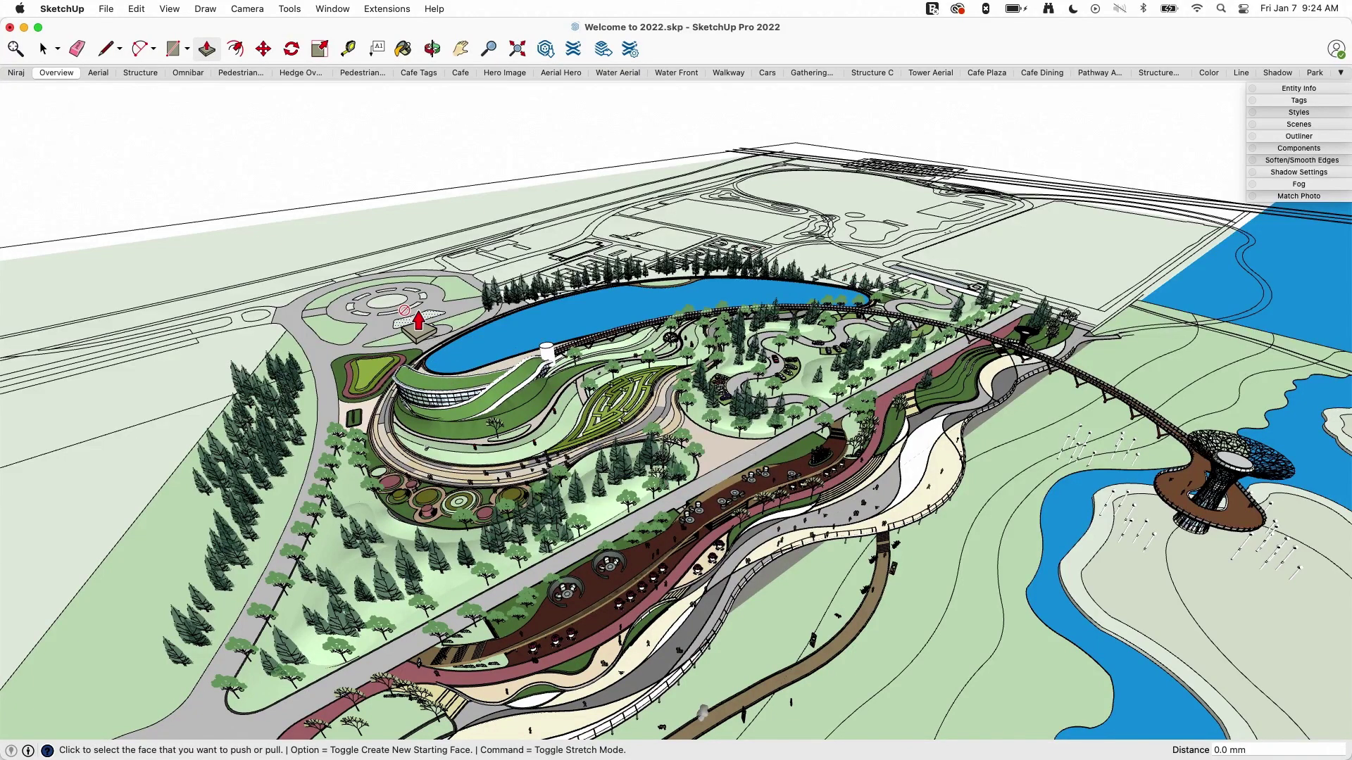
{"action": "scroll", "coordinate": [543, 451], "scroll_direction": "up", "scroll_amount": 5}
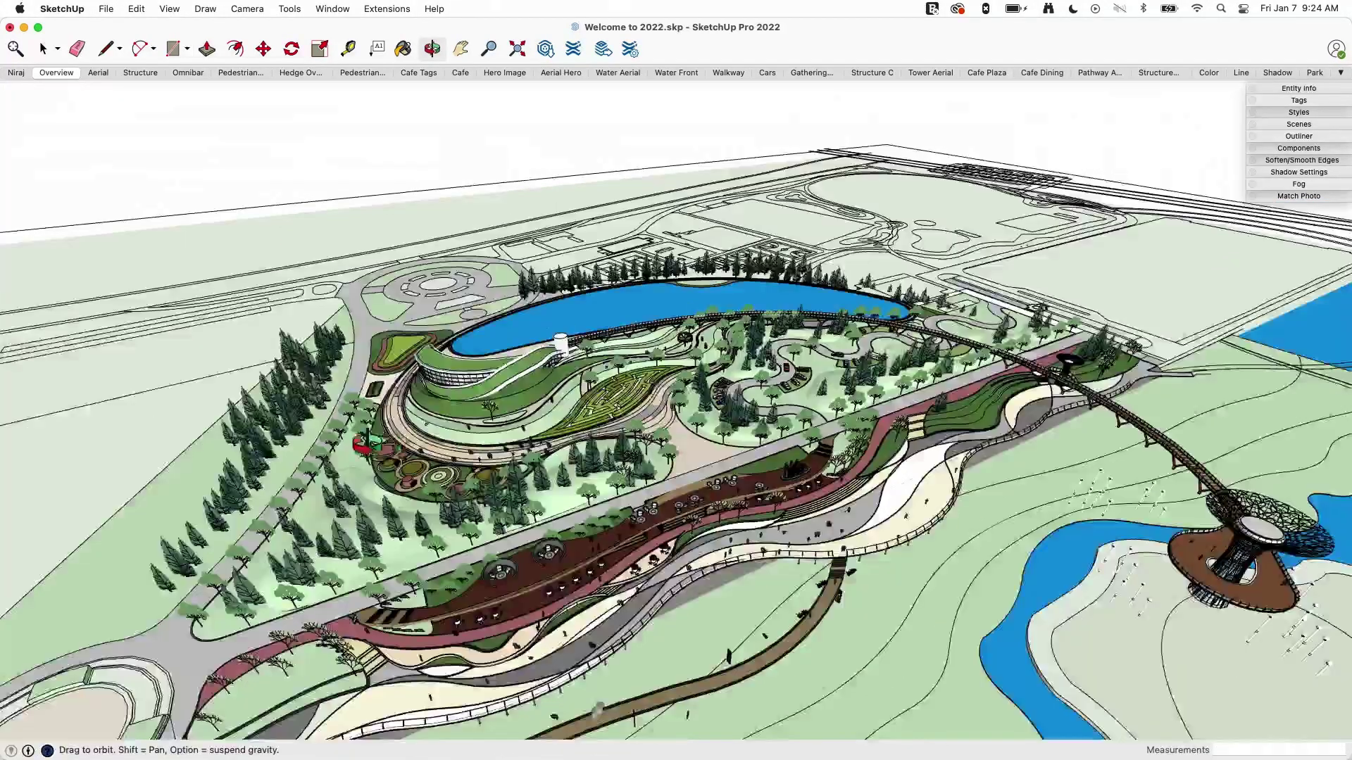
{"action": "scroll", "coordinate": [296, 386], "scroll_direction": "up", "scroll_amount": 4}
{"action": "scroll", "coordinate": [296, 385], "scroll_direction": "up", "scroll_amount": 4}
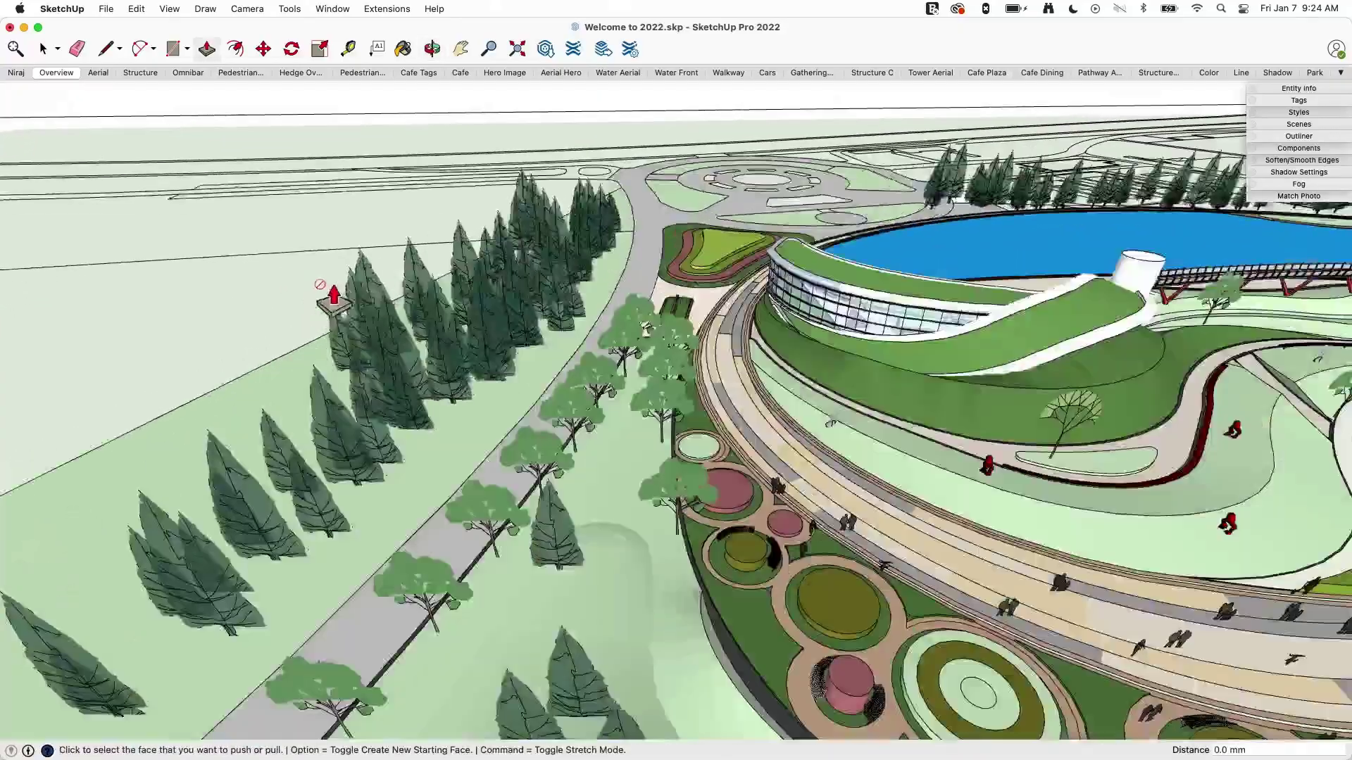
{"action": "middle_click_drag", "start_coordinate": [326, 293], "coordinate": [307, 222]}
{"action": "scroll", "coordinate": [307, 225], "scroll_direction": "up", "scroll_amount": 2}
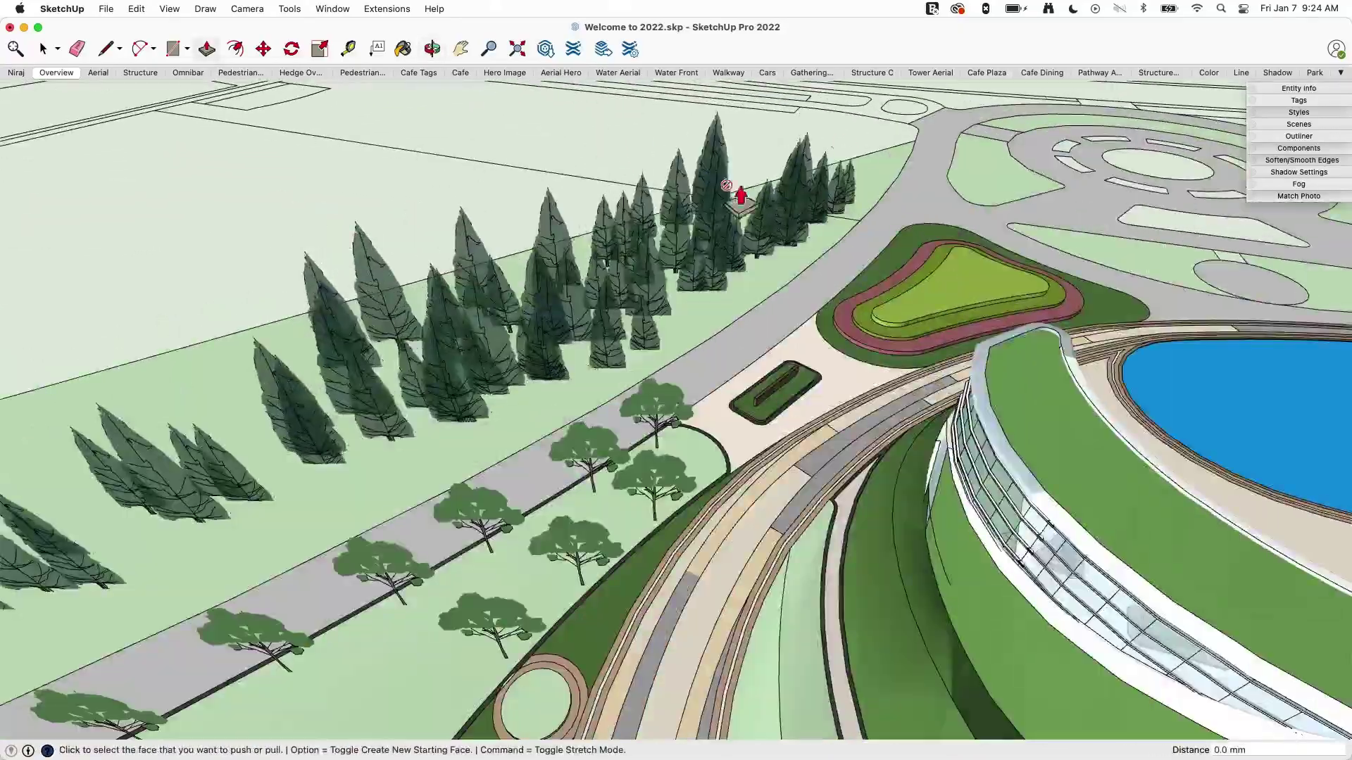
Step: Browse the menu bar over to the Tools menu
{"action": "left_click", "coordinate": [106, 8]}
{"action": "mouse_move", "coordinate": [185, 5]}
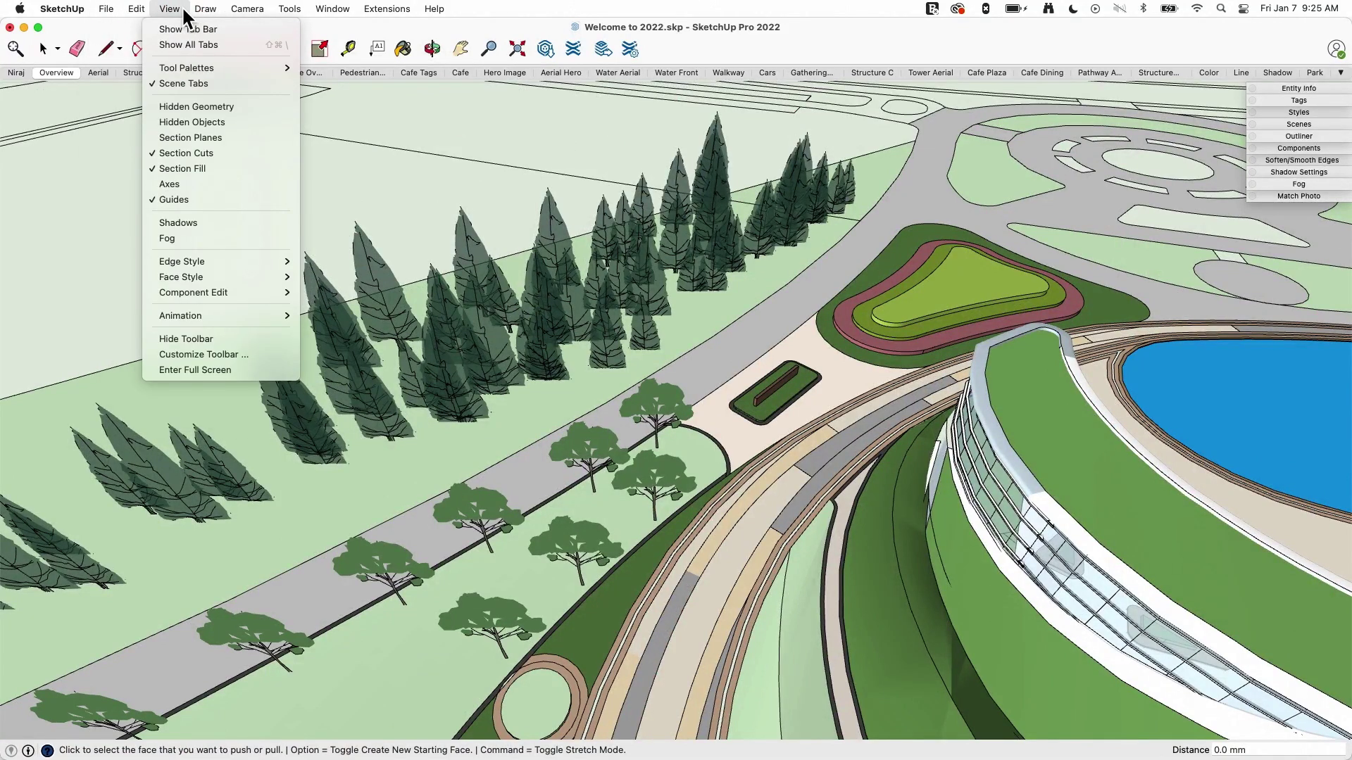
{"action": "mouse_move", "coordinate": [285, 10]}
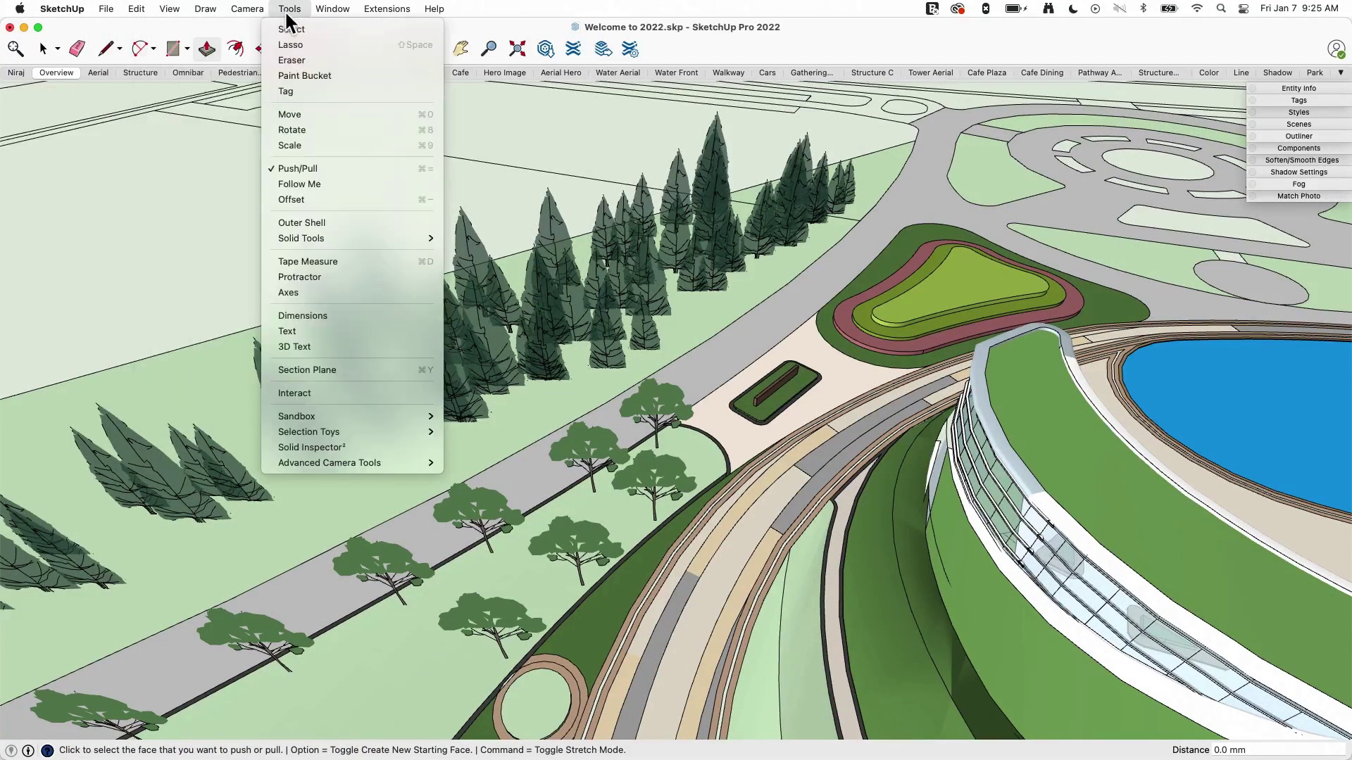
Step: Choose Tools > Lasso, loop it around the roadside trees, road and paving, then zoom out
{"action": "left_click", "coordinate": [319, 43]}
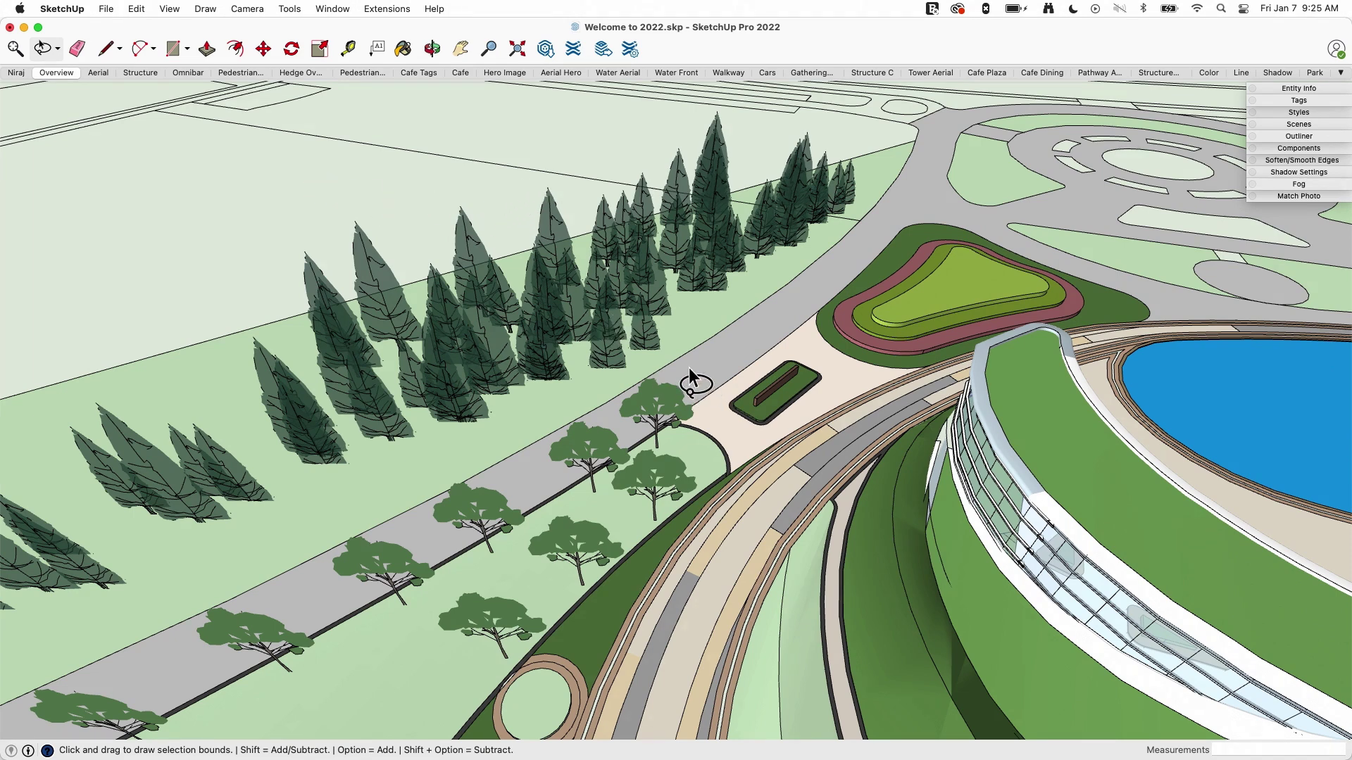
{"action": "mouse_move", "coordinate": [687, 375]}
{"action": "left_mouse_down"}
{"action": "mouse_move", "coordinate": [618, 370]}
{"action": "mouse_move", "coordinate": [532, 428]}
{"action": "mouse_move", "coordinate": [527, 460]}
{"action": "mouse_move", "coordinate": [547, 490]}
{"action": "mouse_move", "coordinate": [677, 548]}
{"action": "mouse_move", "coordinate": [722, 514]}
{"action": "mouse_move", "coordinate": [704, 395]}
{"action": "left_mouse_up"}
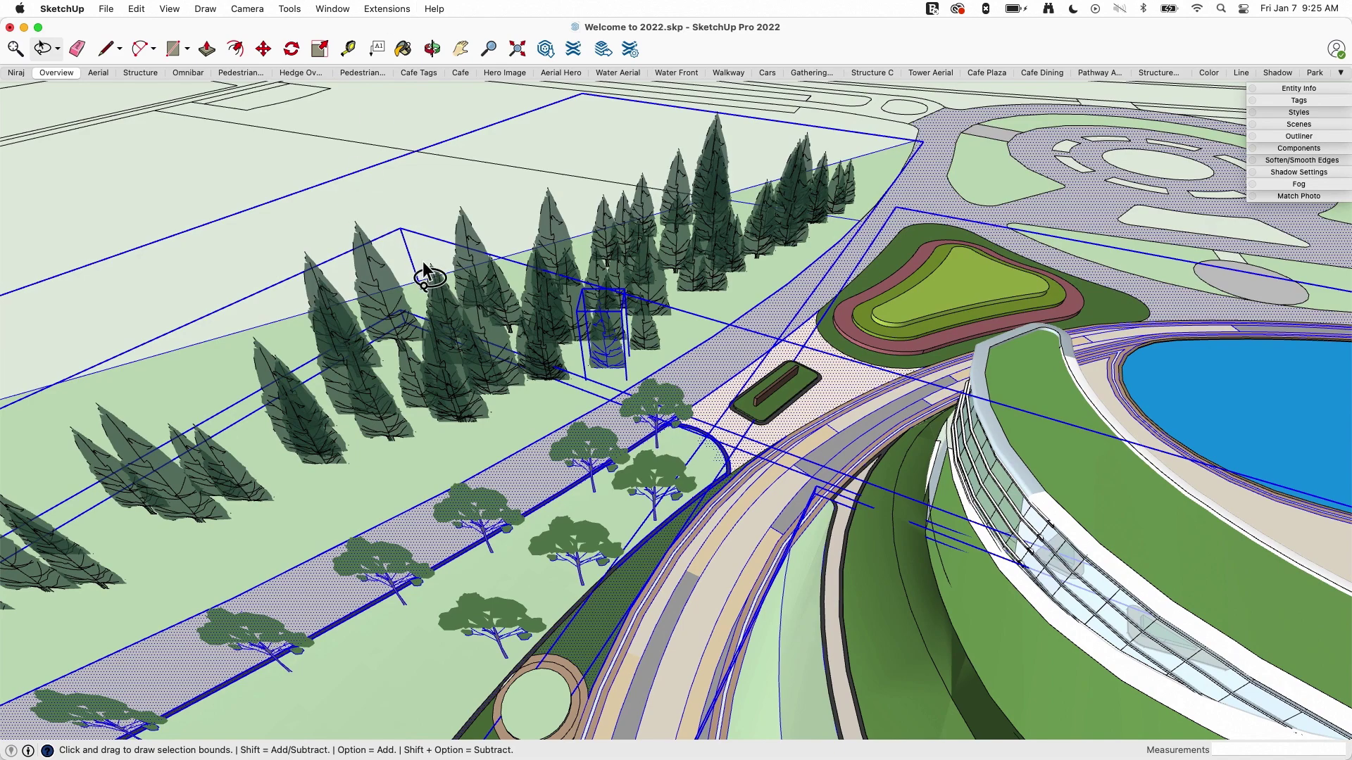
{"action": "scroll", "coordinate": [428, 277], "scroll_direction": "down", "scroll_amount": 5}
{"action": "scroll", "coordinate": [629, 445], "scroll_direction": "down", "scroll_amount": 5}
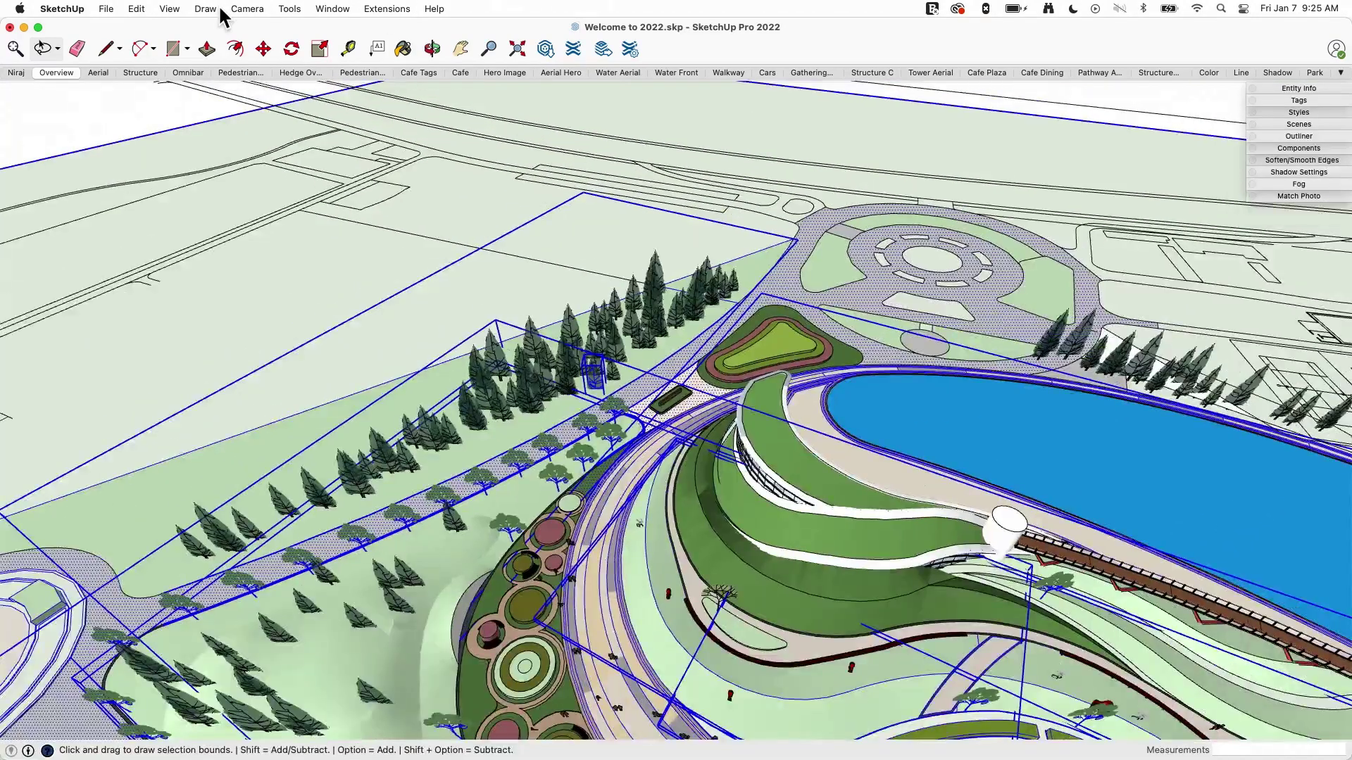
Step: Switch back to Tools > Select and box-select clusters of conifers along the road
{"action": "left_click", "coordinate": [290, 8]}
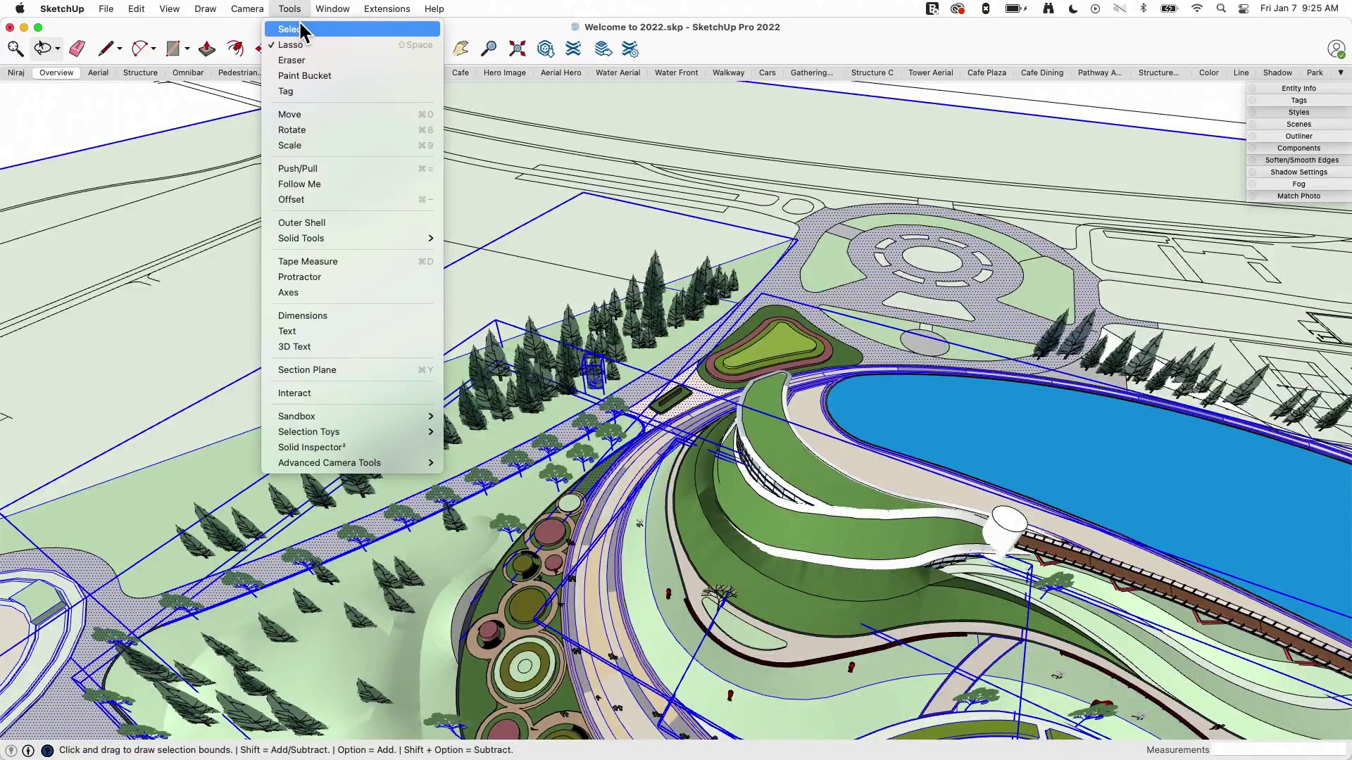
{"action": "left_click", "coordinate": [292, 30]}
{"action": "left_click_drag", "start_coordinate": [759, 116], "coordinate": [349, 298]}
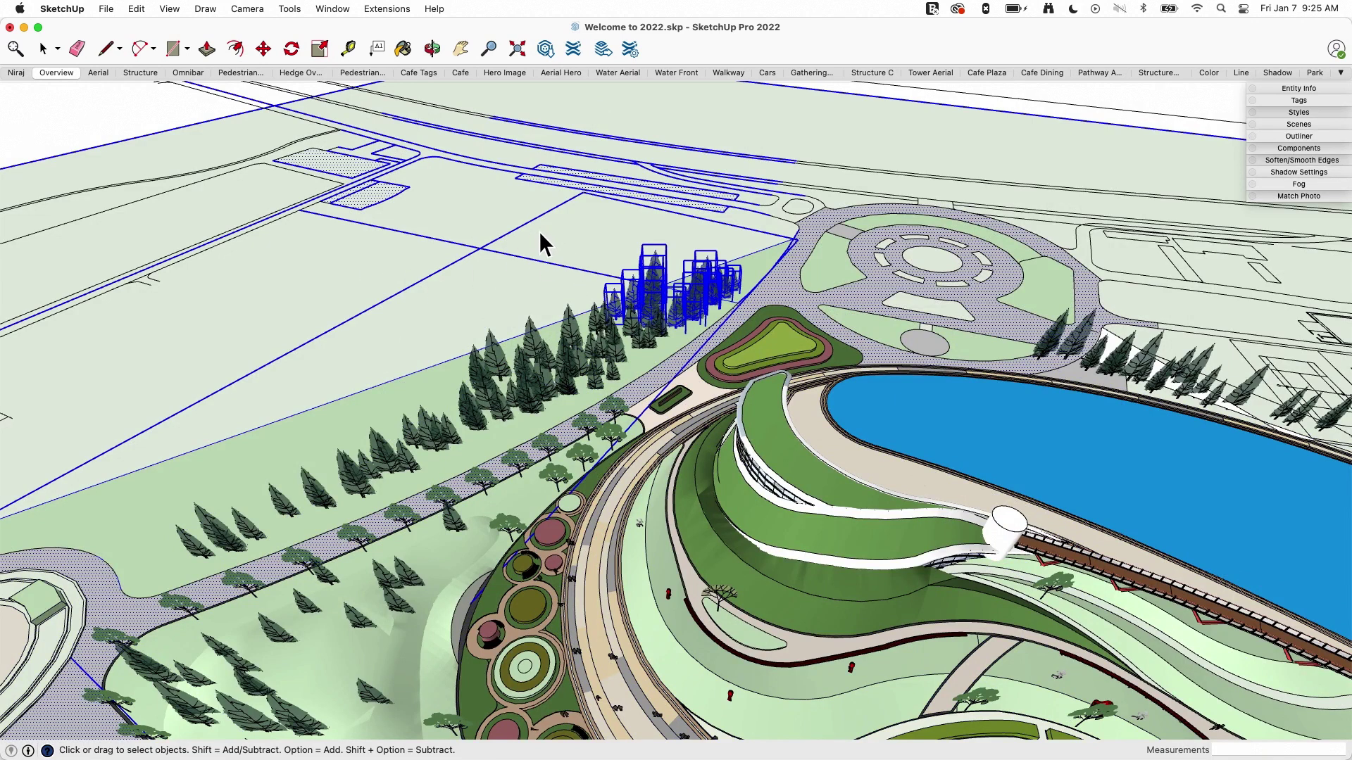
{"action": "left_click_drag", "start_coordinate": [538, 229], "coordinate": [758, 344]}
{"action": "scroll", "coordinate": [655, 310], "scroll_direction": "up", "scroll_amount": 3}
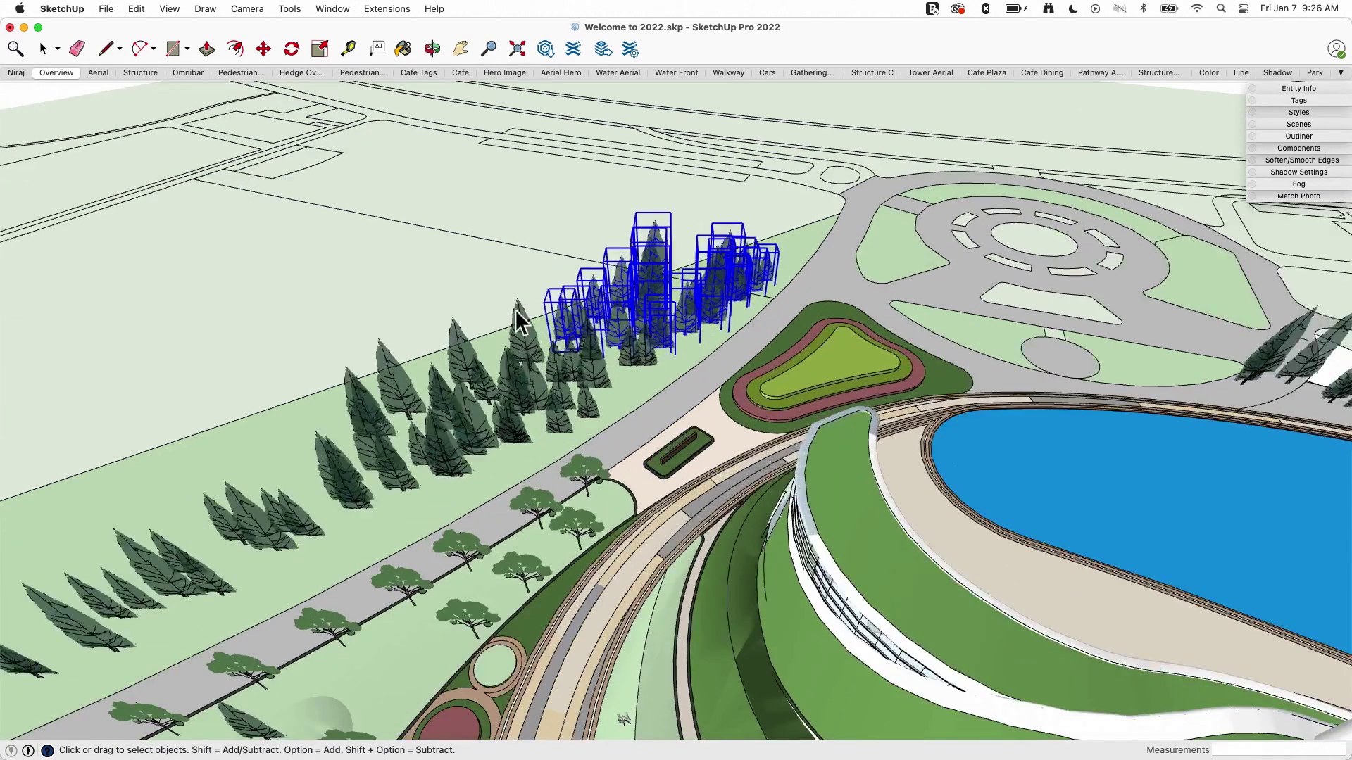
{"action": "left_click_drag", "start_coordinate": [284, 238], "coordinate": [703, 446]}
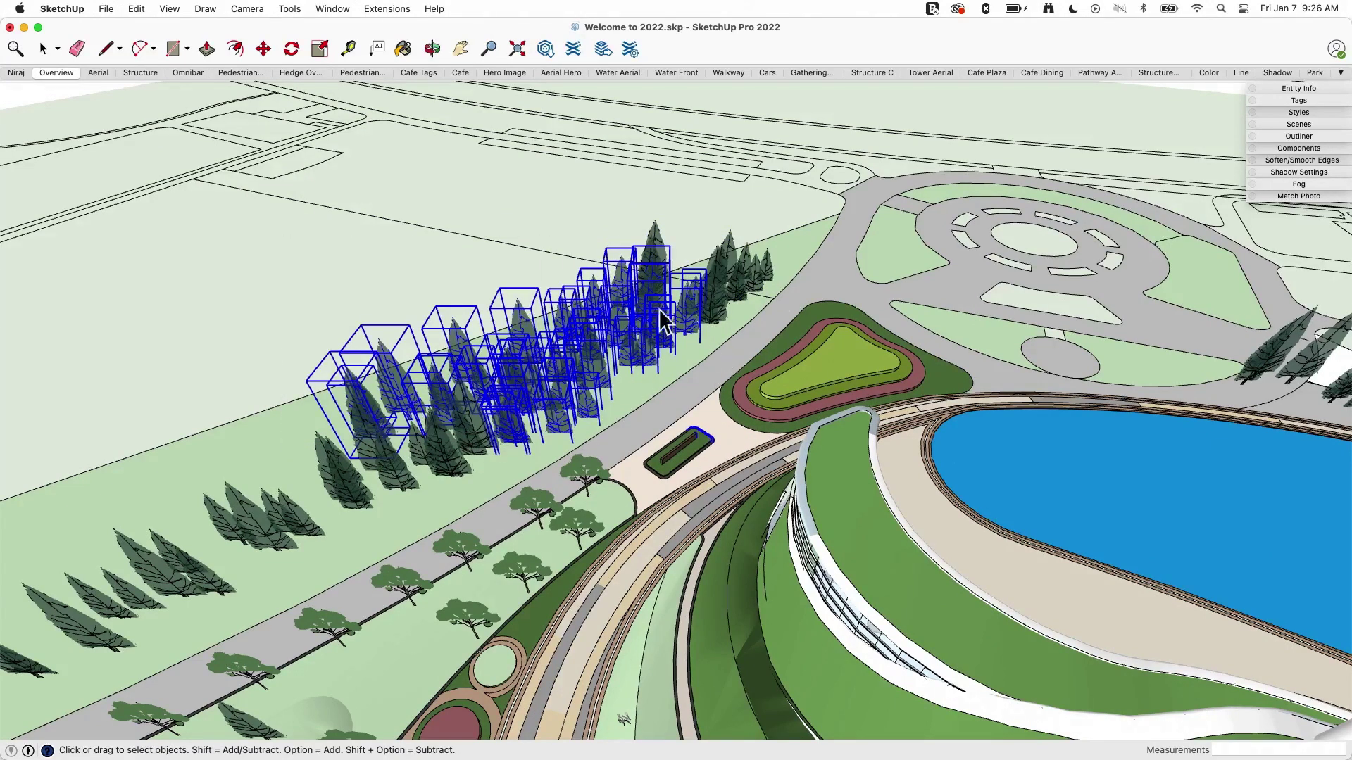
Step: Clear the selection and switch to Lasso Select with Shift+Space
{"action": "left_click", "coordinate": [539, 222]}
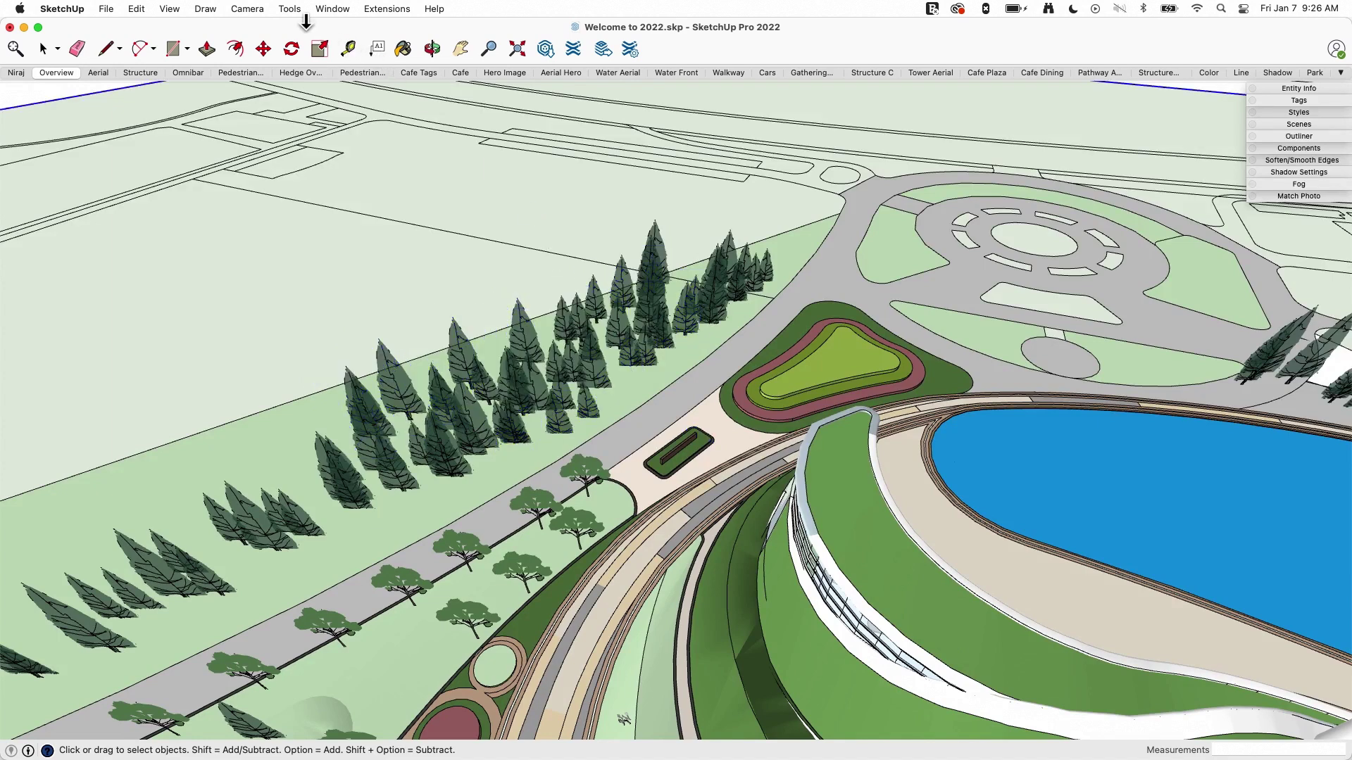
{"action": "left_click", "coordinate": [290, 9]}
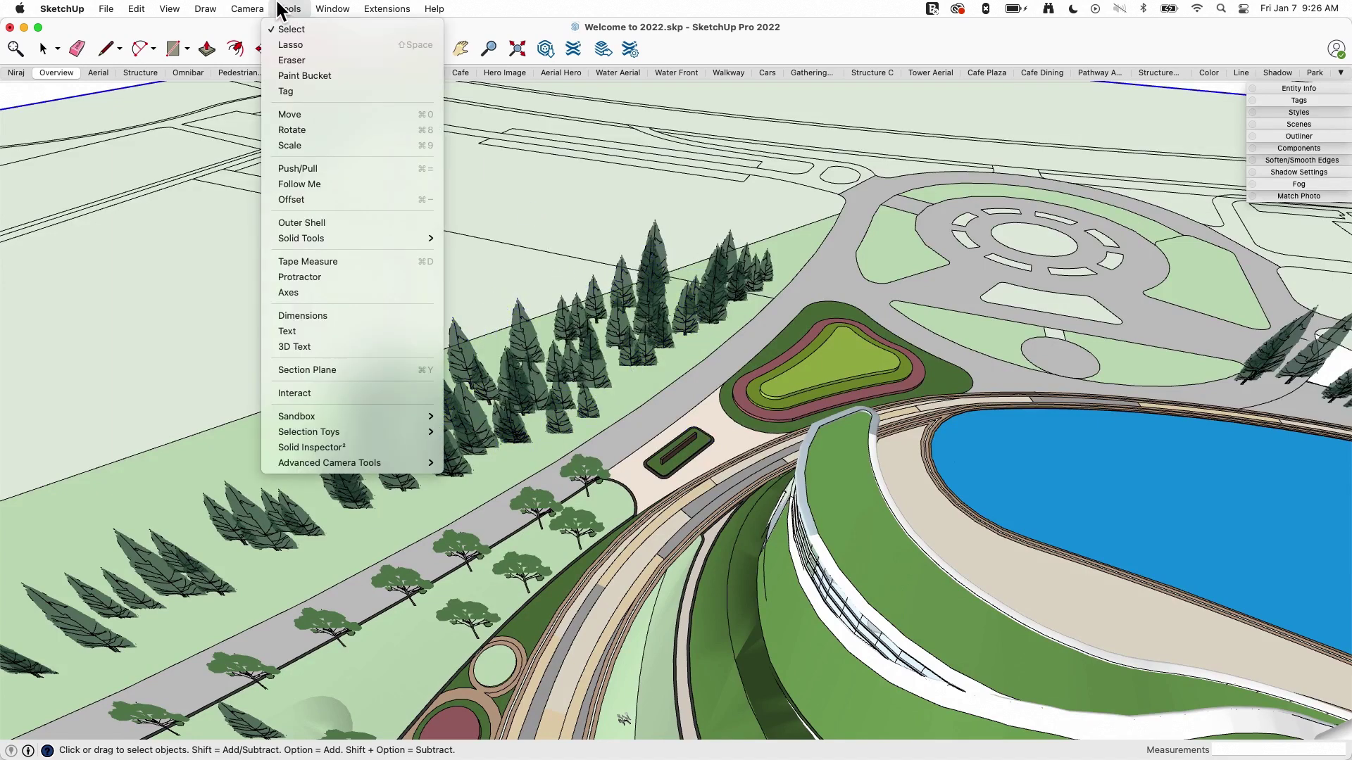
{"action": "left_click", "coordinate": [302, 32]}
{"action": "key", "text": "shift+space"}
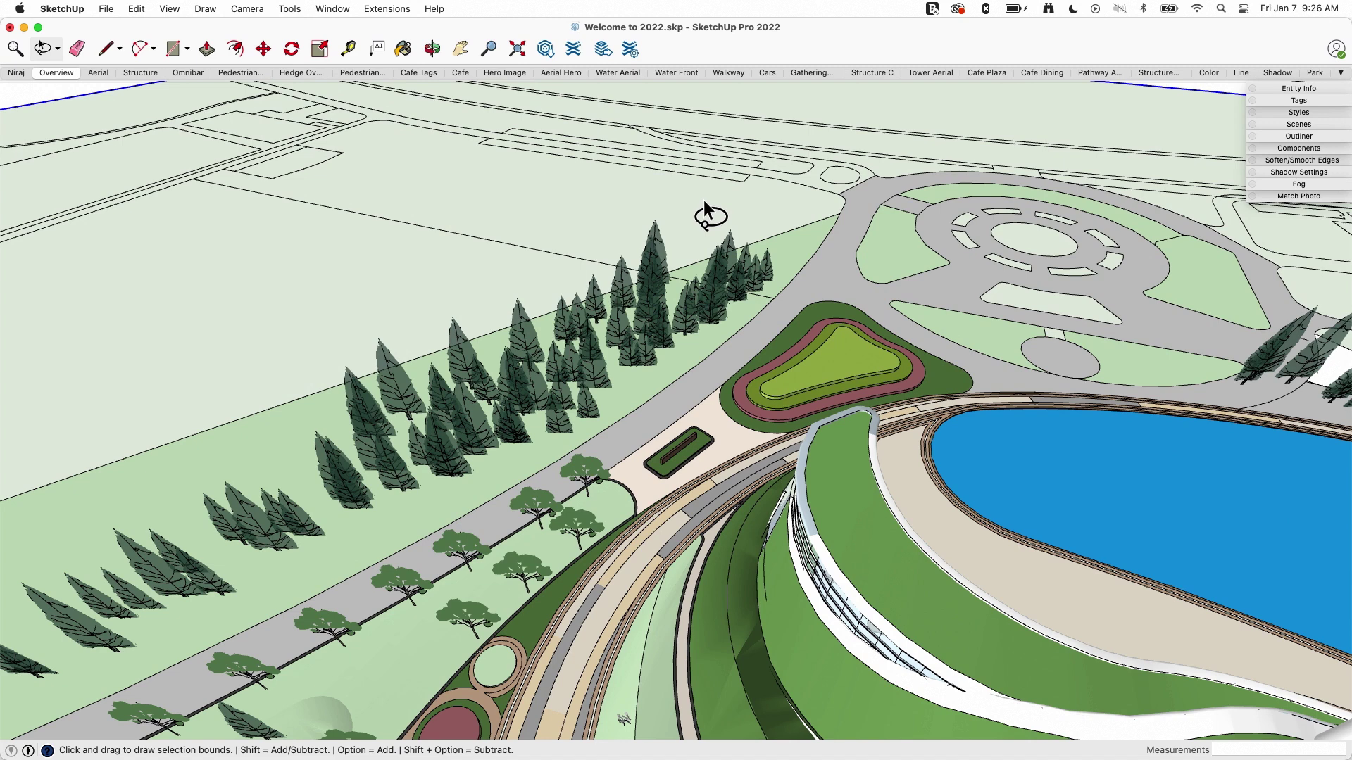
Step: Lasso the far conifer group, deselect, then lasso the upper and lower-row trees
{"action": "mouse_move", "coordinate": [704, 199]}
{"action": "left_mouse_down"}
{"action": "mouse_move", "coordinate": [638, 201]}
{"action": "mouse_move", "coordinate": [607, 232]}
{"action": "mouse_move", "coordinate": [598, 328]}
{"action": "mouse_move", "coordinate": [625, 365]}
{"action": "mouse_move", "coordinate": [670, 380]}
{"action": "mouse_move", "coordinate": [724, 337]}
{"action": "mouse_move", "coordinate": [746, 257]}
{"action": "mouse_move", "coordinate": [711, 208]}
{"action": "left_mouse_up"}
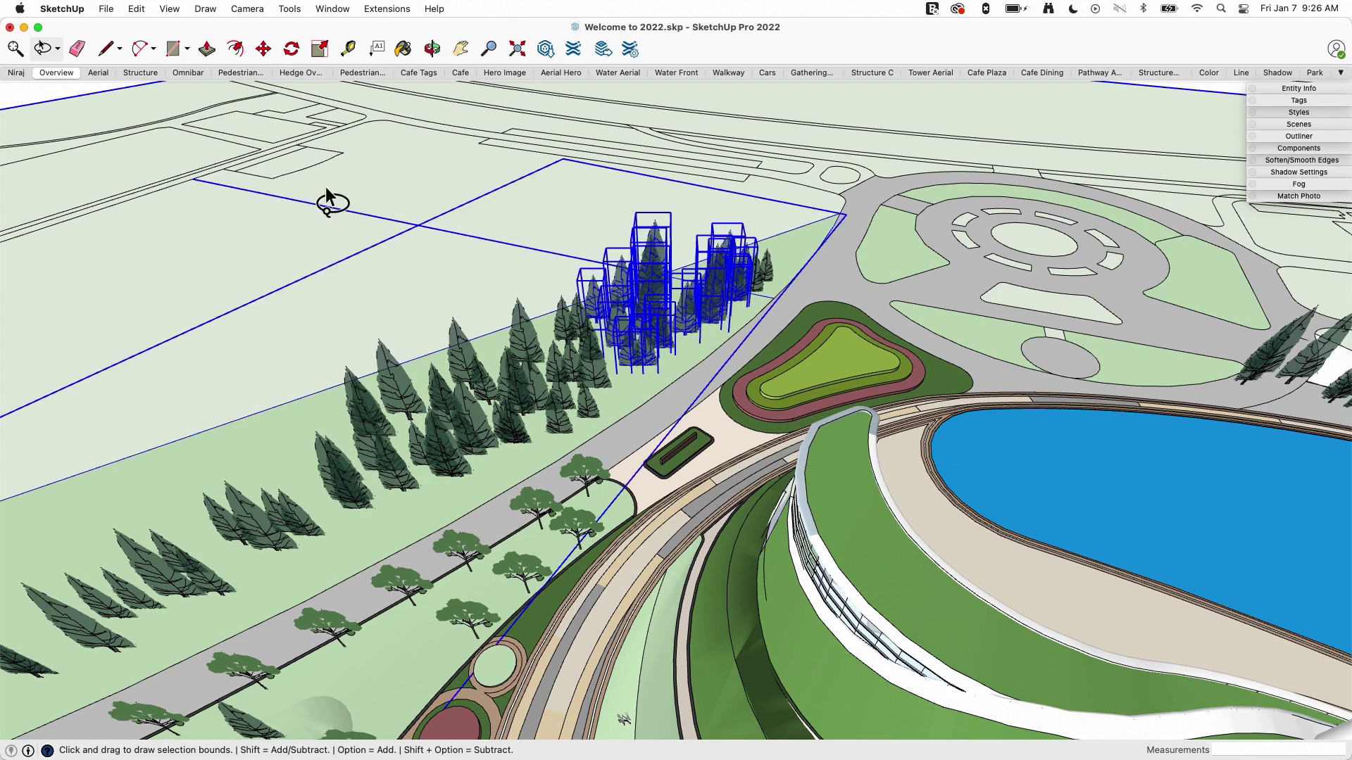
{"action": "left_click", "coordinate": [561, 271]}
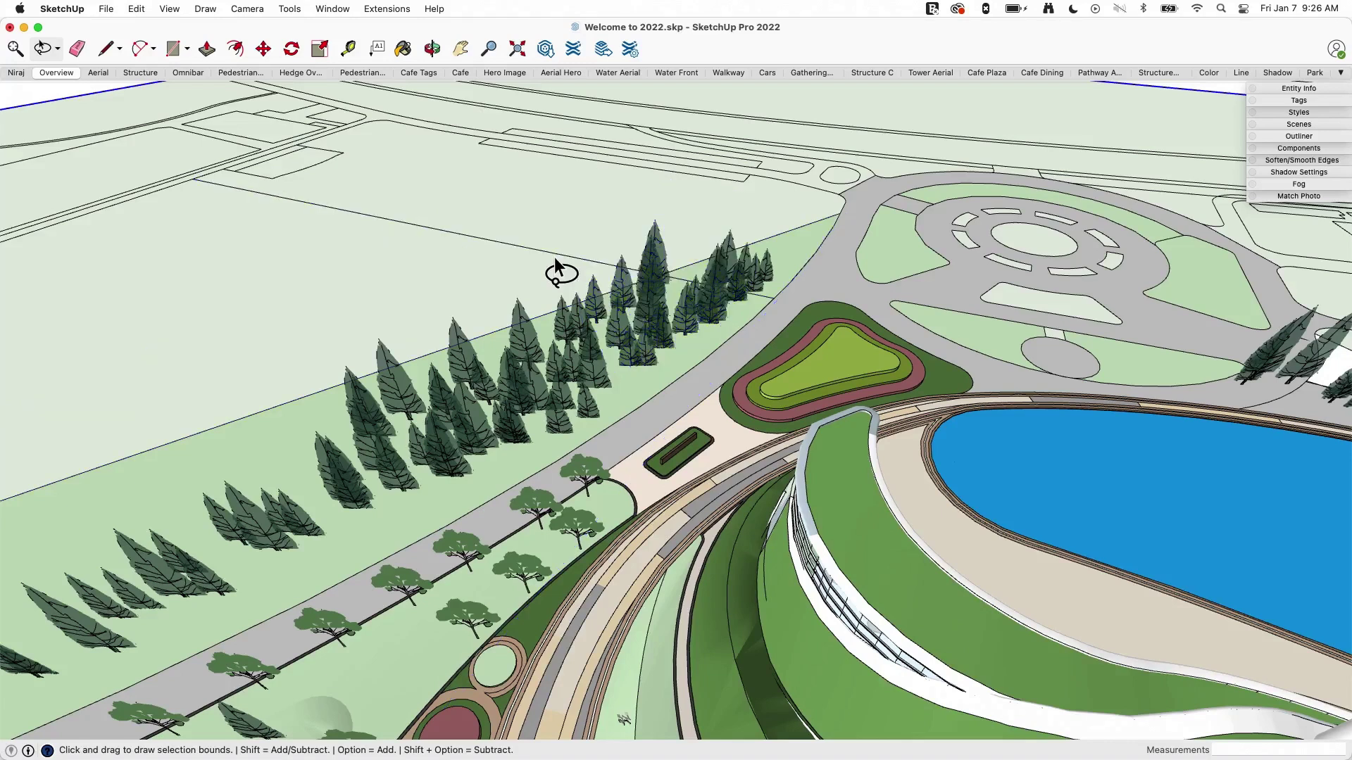
{"action": "mouse_move", "coordinate": [596, 229]}
{"action": "left_mouse_down"}
{"action": "mouse_move", "coordinate": [676, 205]}
{"action": "mouse_move", "coordinate": [788, 250]}
{"action": "mouse_move", "coordinate": [792, 274]}
{"action": "mouse_move", "coordinate": [677, 348]}
{"action": "mouse_move", "coordinate": [666, 328]}
{"action": "mouse_move", "coordinate": [680, 267]}
{"action": "mouse_move", "coordinate": [638, 290]}
{"action": "mouse_move", "coordinate": [597, 230]}
{"action": "left_mouse_up"}
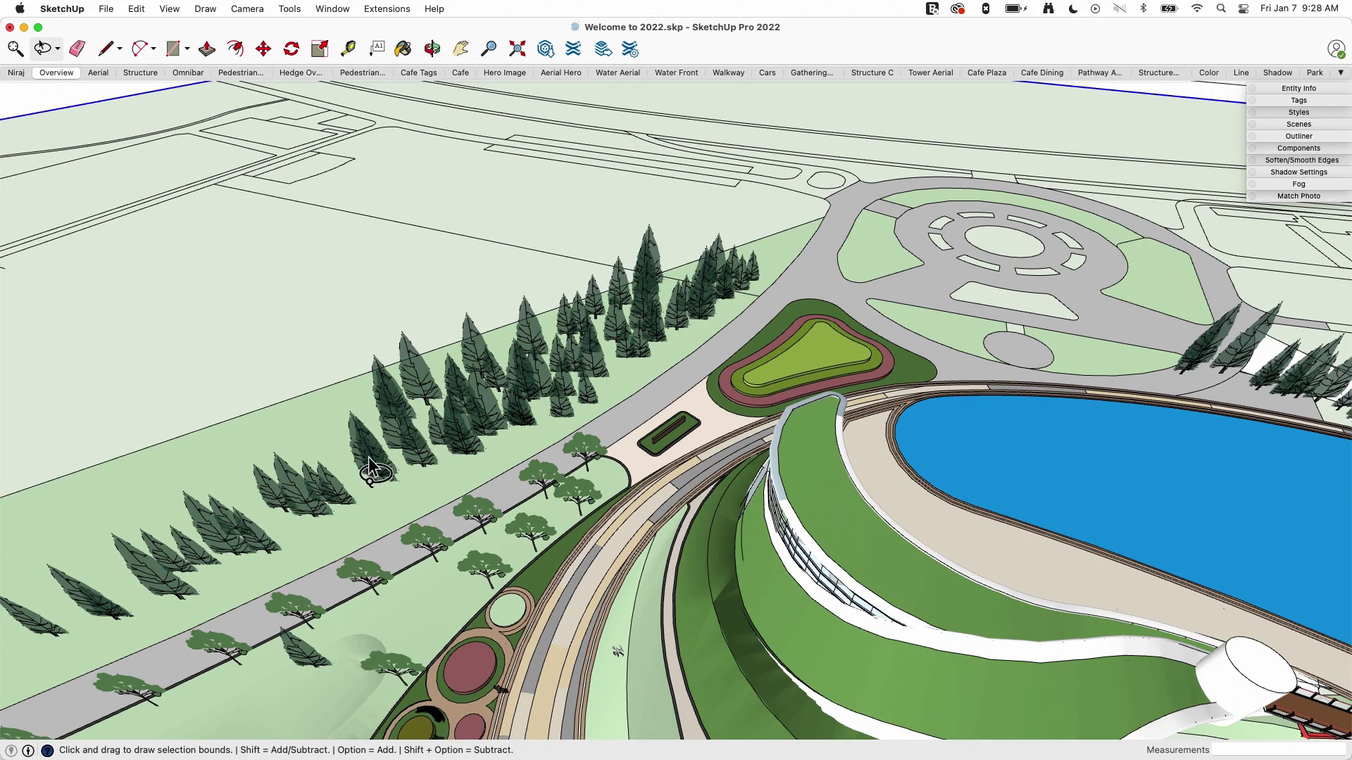
{"action": "mouse_move", "coordinate": [365, 501]}
{"action": "left_mouse_down"}
{"action": "mouse_move", "coordinate": [328, 535]}
{"action": "mouse_move", "coordinate": [295, 530]}
{"action": "mouse_move", "coordinate": [251, 509]}
{"action": "mouse_move", "coordinate": [235, 479]}
{"action": "mouse_move", "coordinate": [255, 435]}
{"action": "mouse_move", "coordinate": [278, 423]}
{"action": "mouse_move", "coordinate": [334, 452]}
{"action": "mouse_move", "coordinate": [366, 501]}
{"action": "left_mouse_up"}
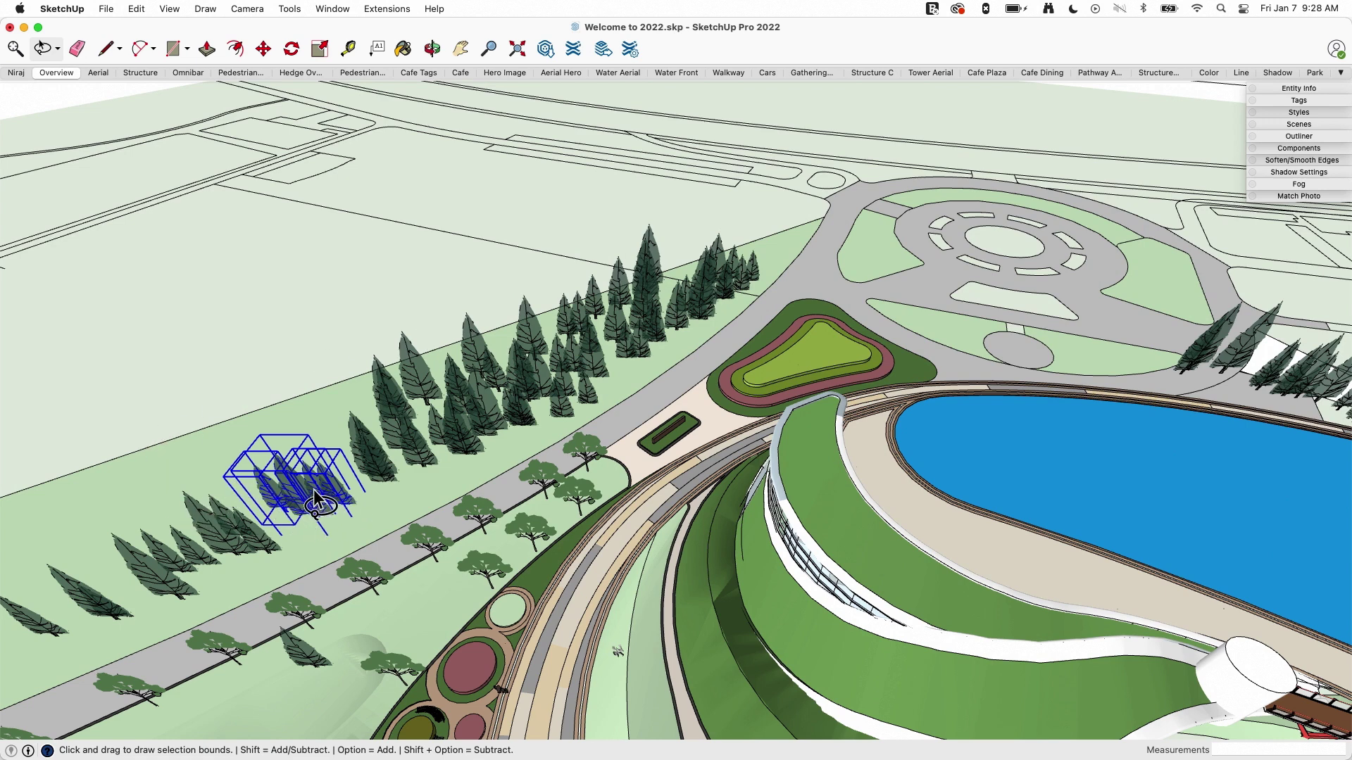
Step: Deselect the trees, expand the Tags panel showing Vegetation under Landscape, and open the Select flyout
{"action": "left_click", "coordinate": [391, 307]}
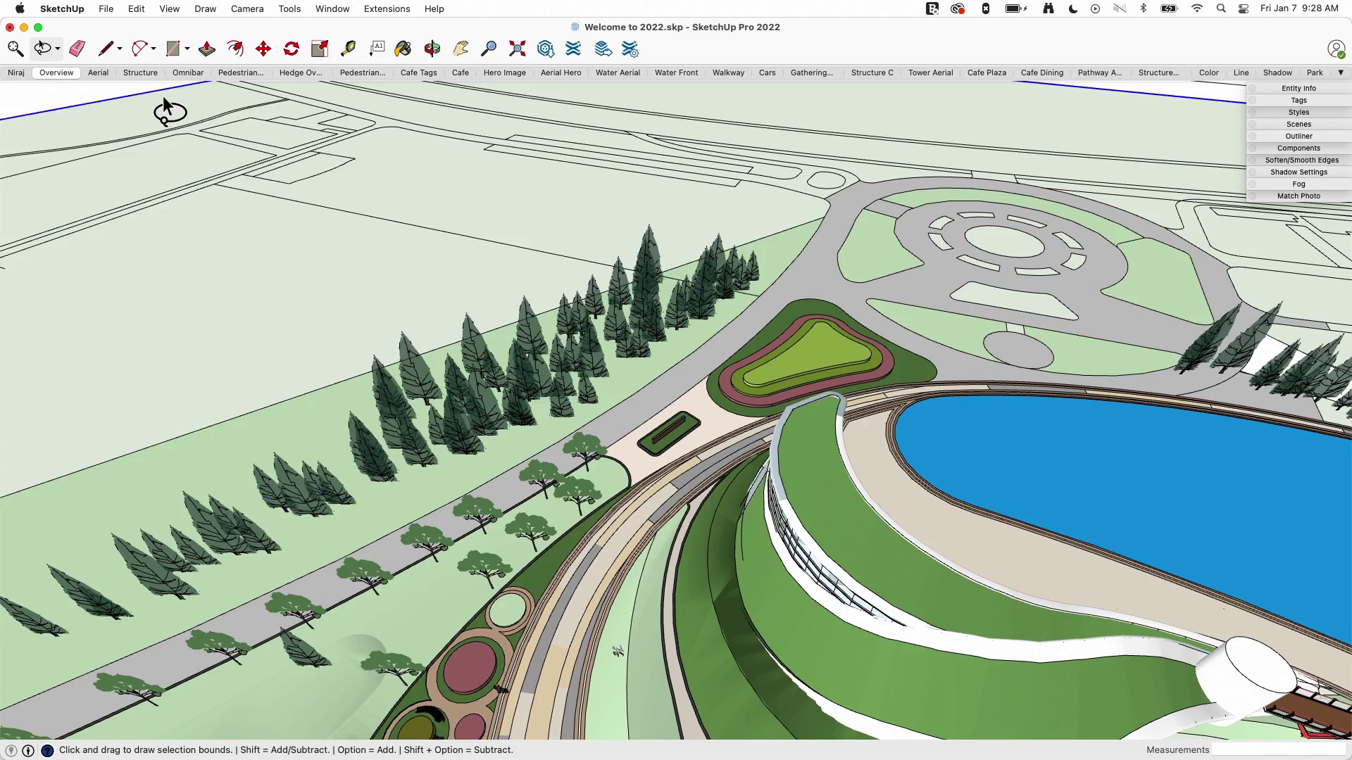
{"action": "left_click", "coordinate": [246, 9]}
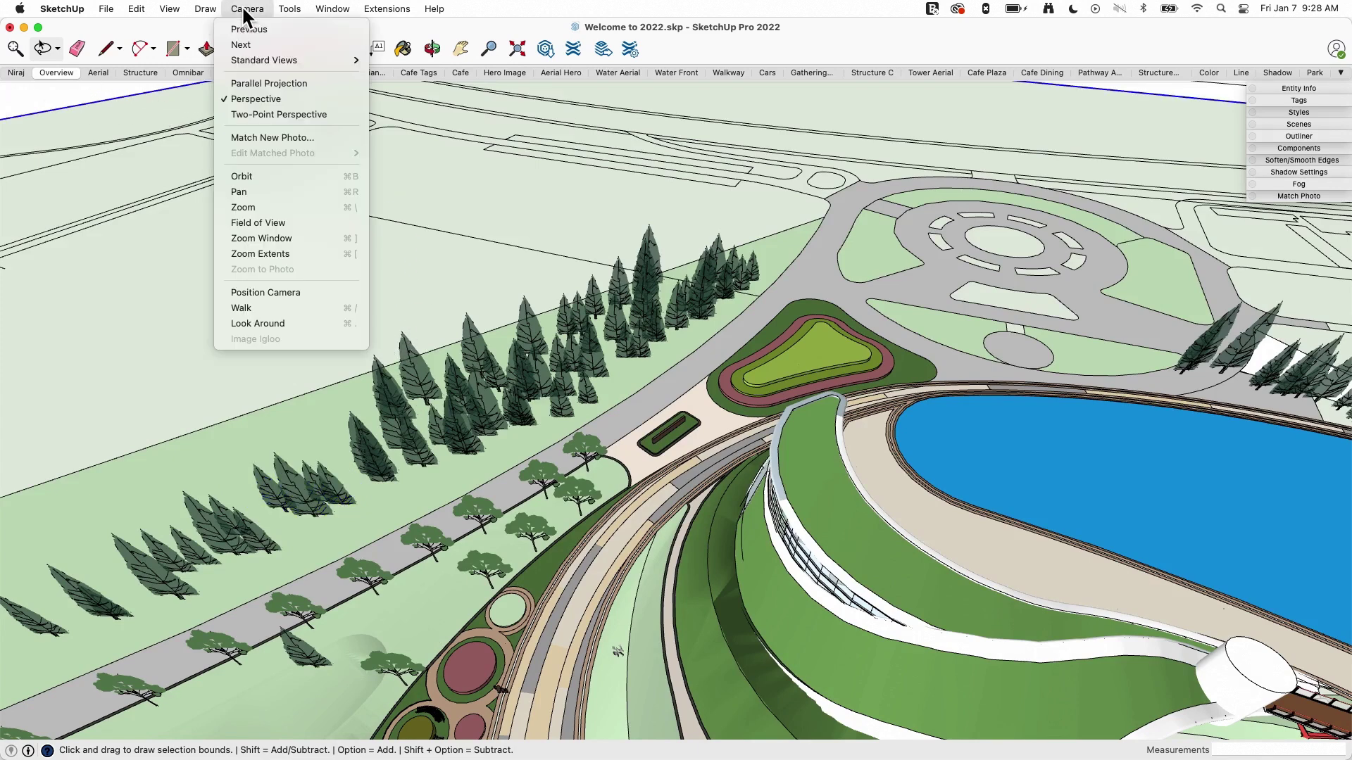
{"action": "mouse_move", "coordinate": [293, 7]}
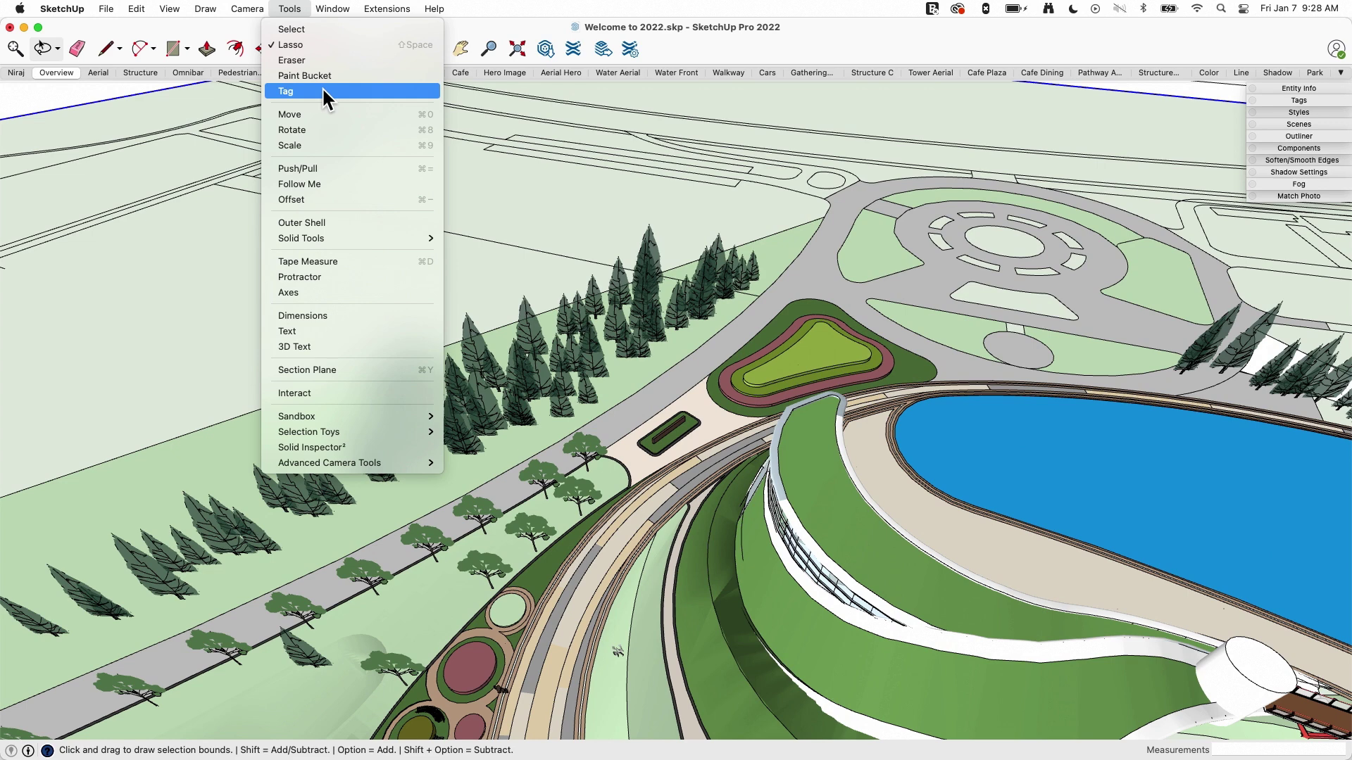
{"action": "left_click", "coordinate": [1288, 96]}
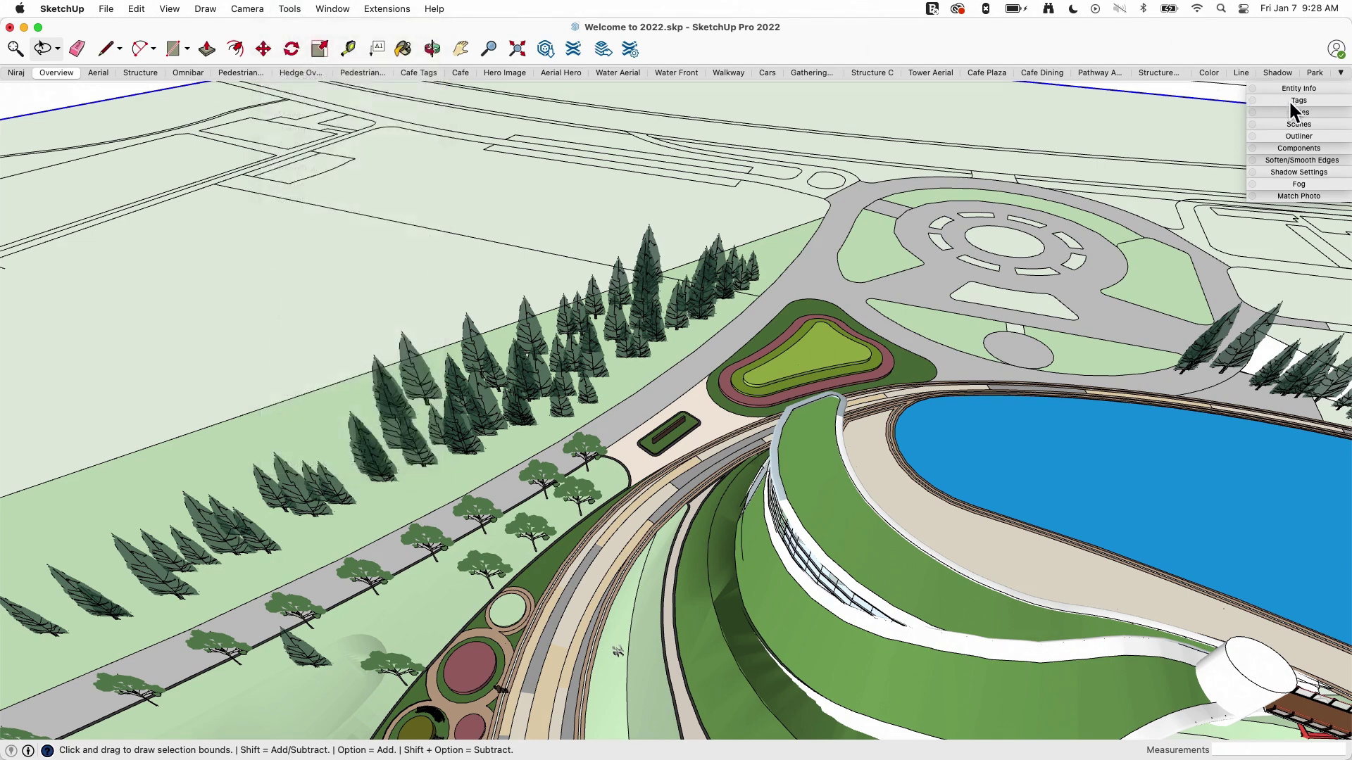
{"action": "left_click", "coordinate": [1289, 99]}
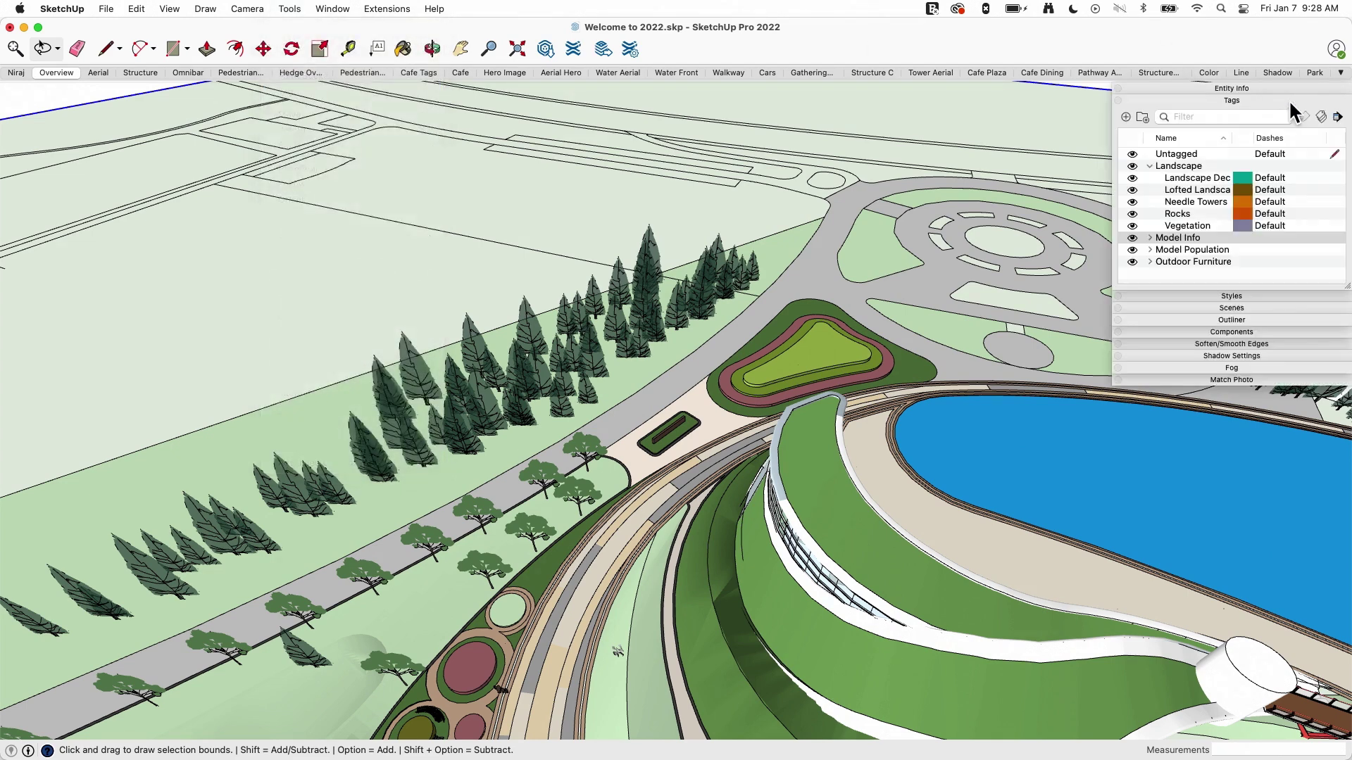
{"action": "left_click", "coordinate": [55, 47]}
Step: Select one conifer and change its tag from Trees to Vegetation in Entity Info
{"action": "left_click", "coordinate": [67, 71]}
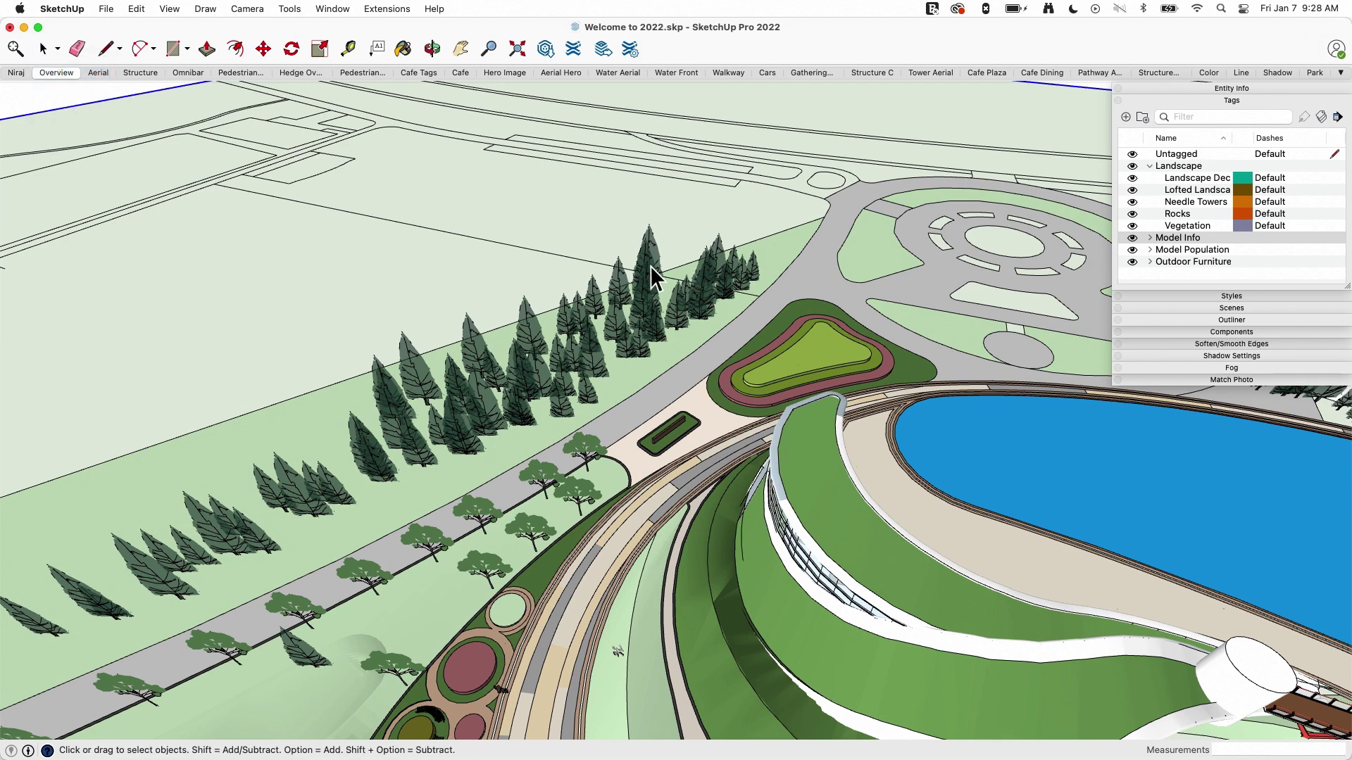
{"action": "left_click", "coordinate": [414, 372]}
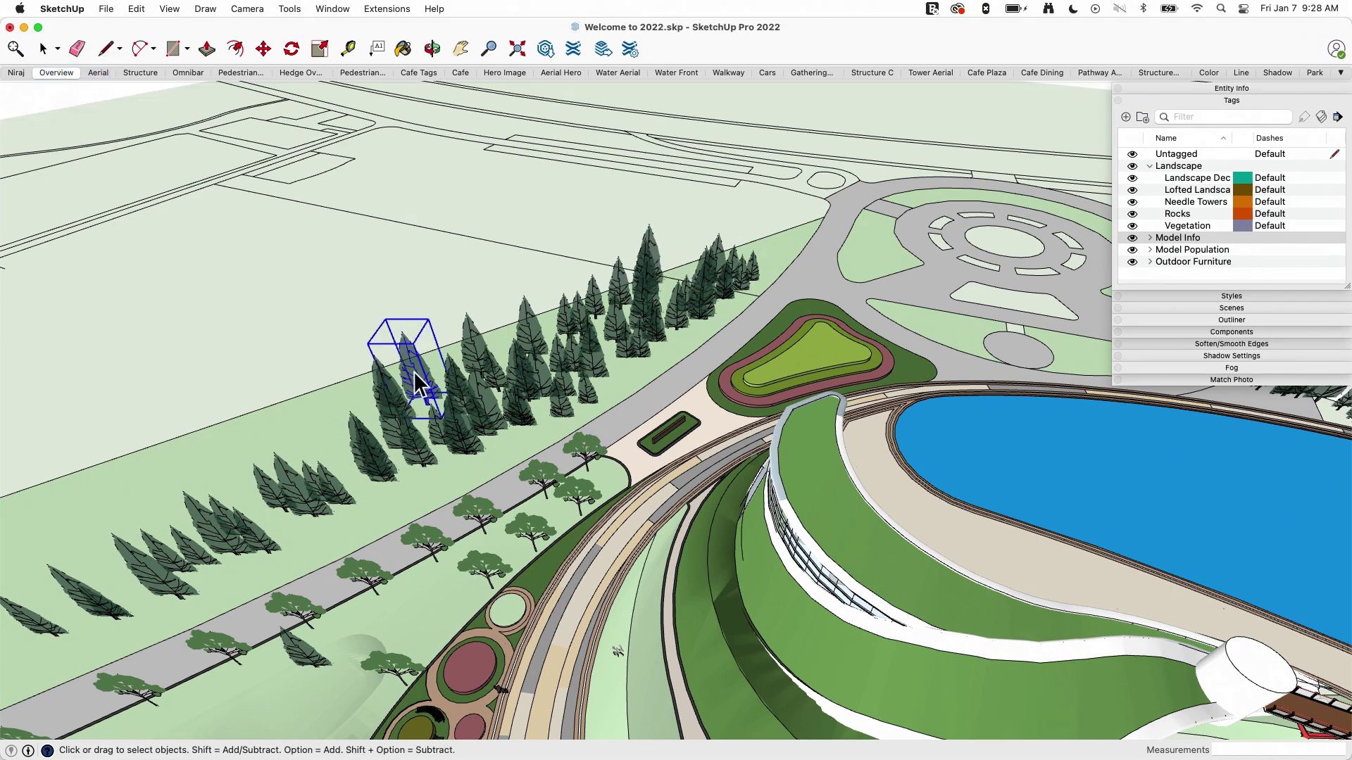
{"action": "left_click", "coordinate": [1151, 87]}
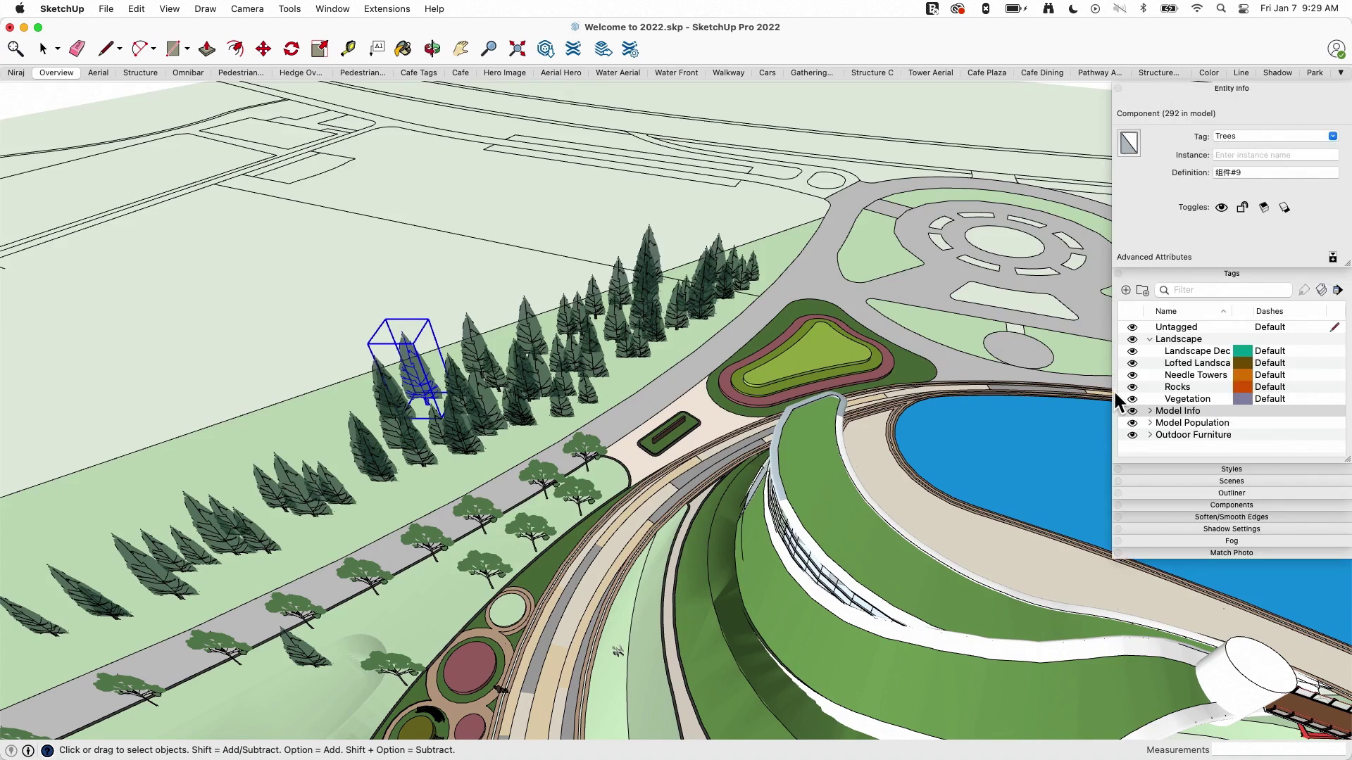
{"action": "left_click", "coordinate": [1332, 137]}
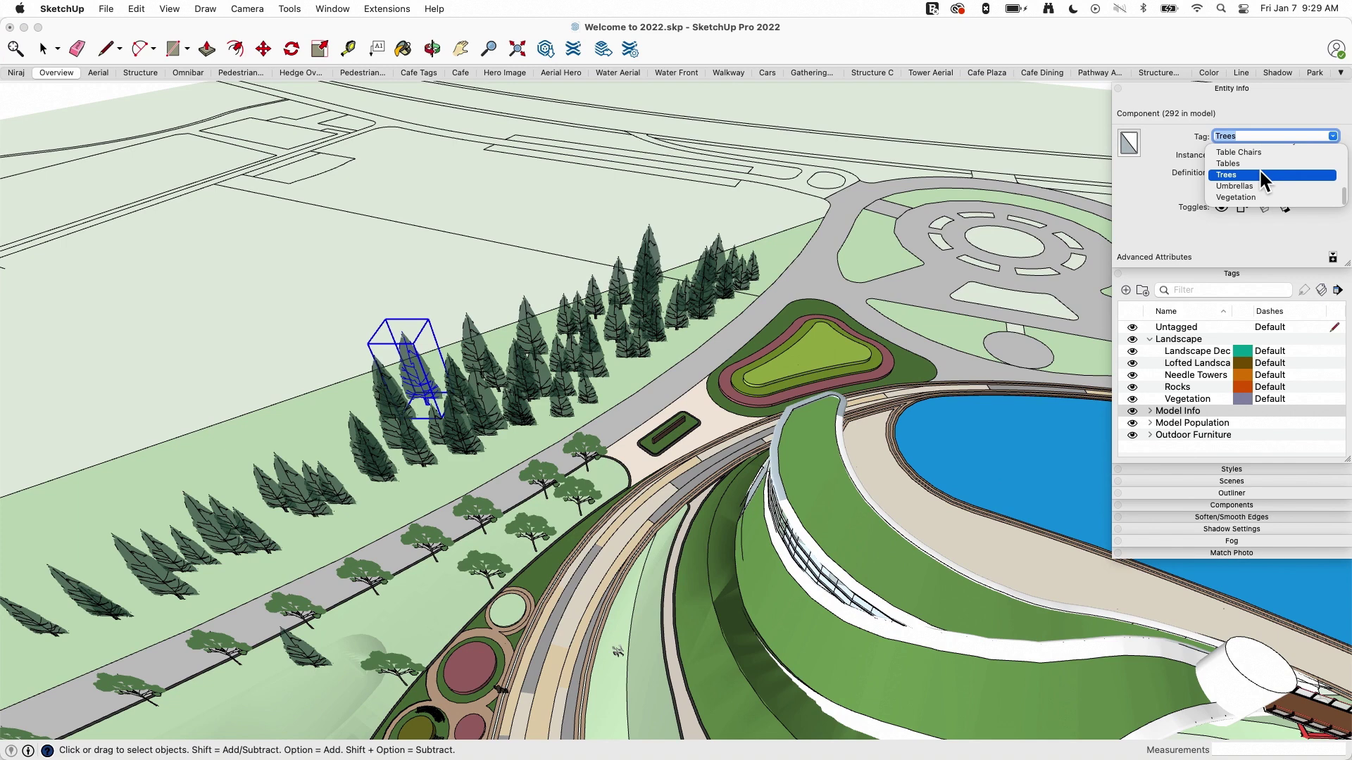
{"action": "left_click", "coordinate": [1248, 198]}
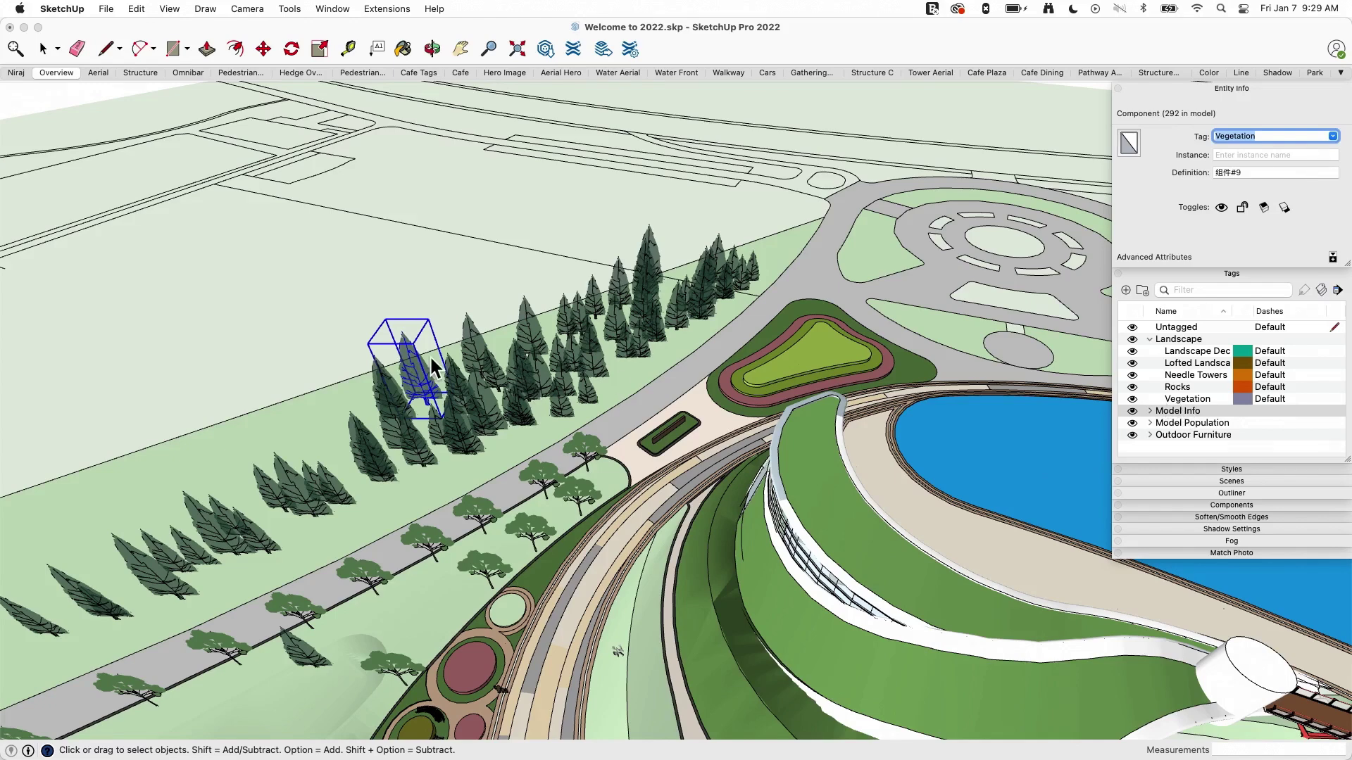
Step: Compare another tree, then reselect the retagged conifer to confirm it shows Vegetation
{"action": "left_click", "coordinate": [470, 350]}
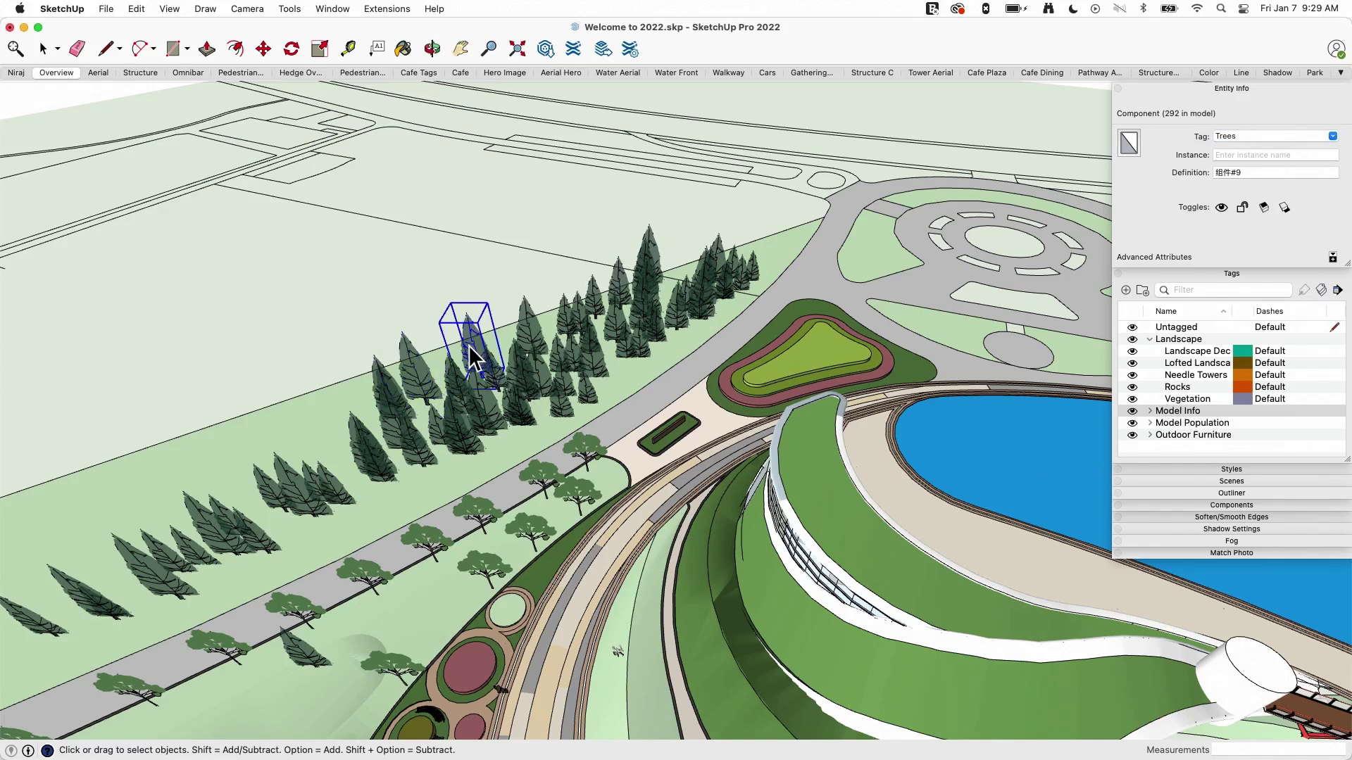
{"action": "left_click", "coordinate": [402, 367]}
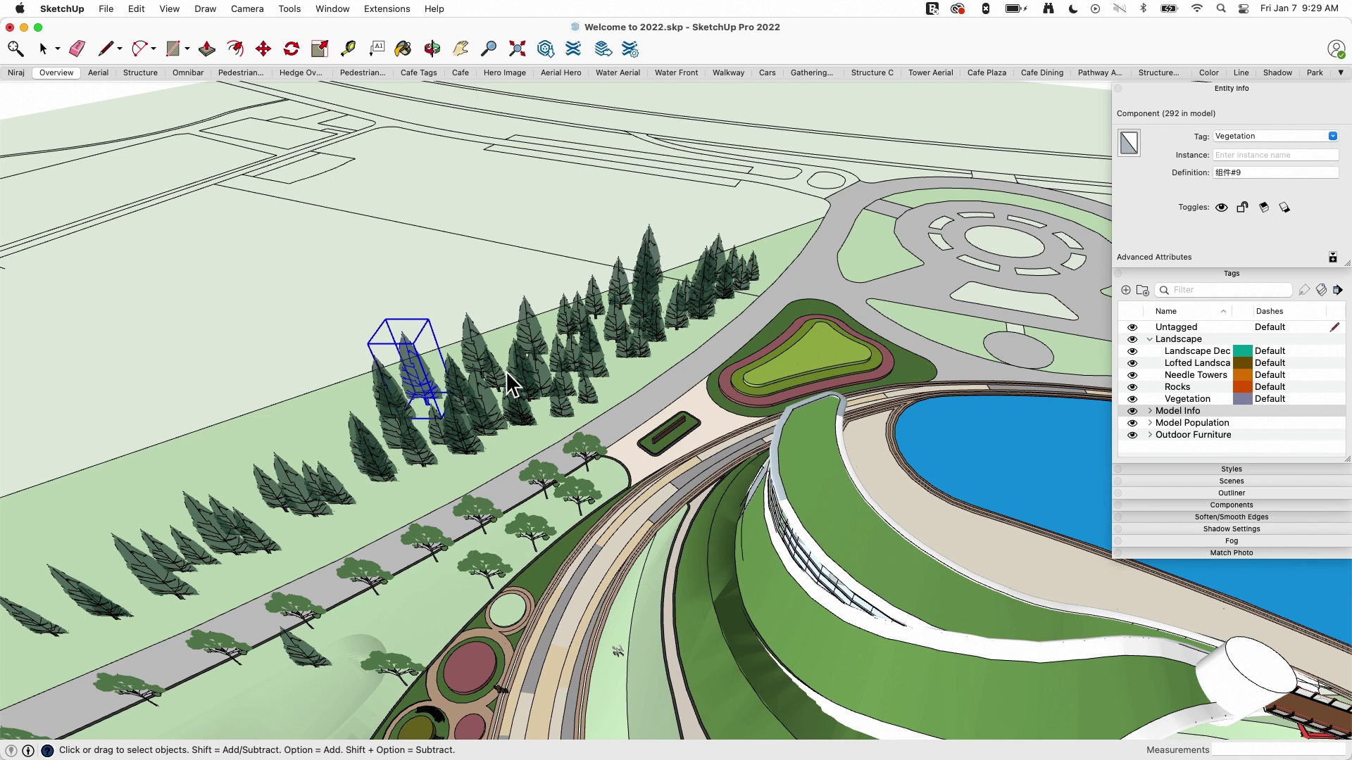
{"action": "scroll", "coordinate": [438, 441], "scroll_direction": "up", "scroll_amount": 5}
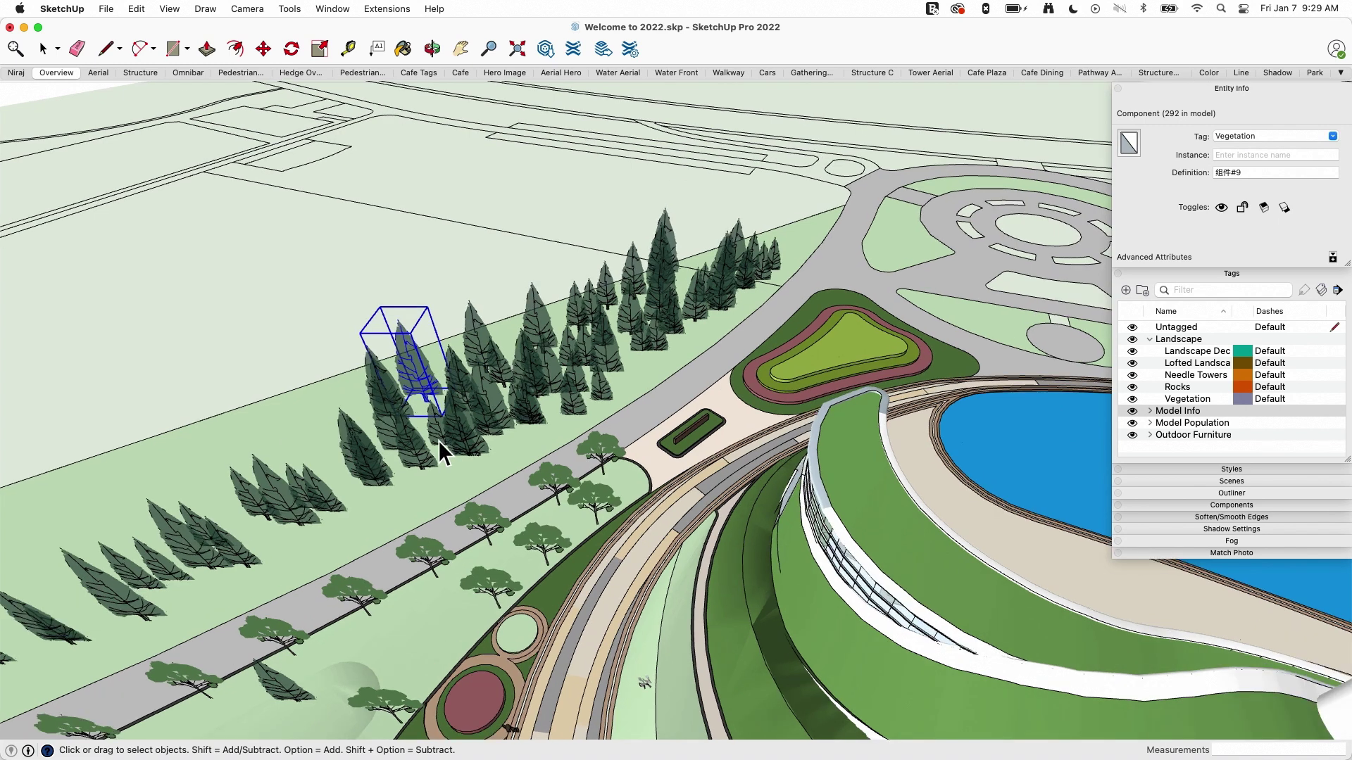
{"action": "scroll", "coordinate": [430, 391], "scroll_direction": "up", "scroll_amount": 2}
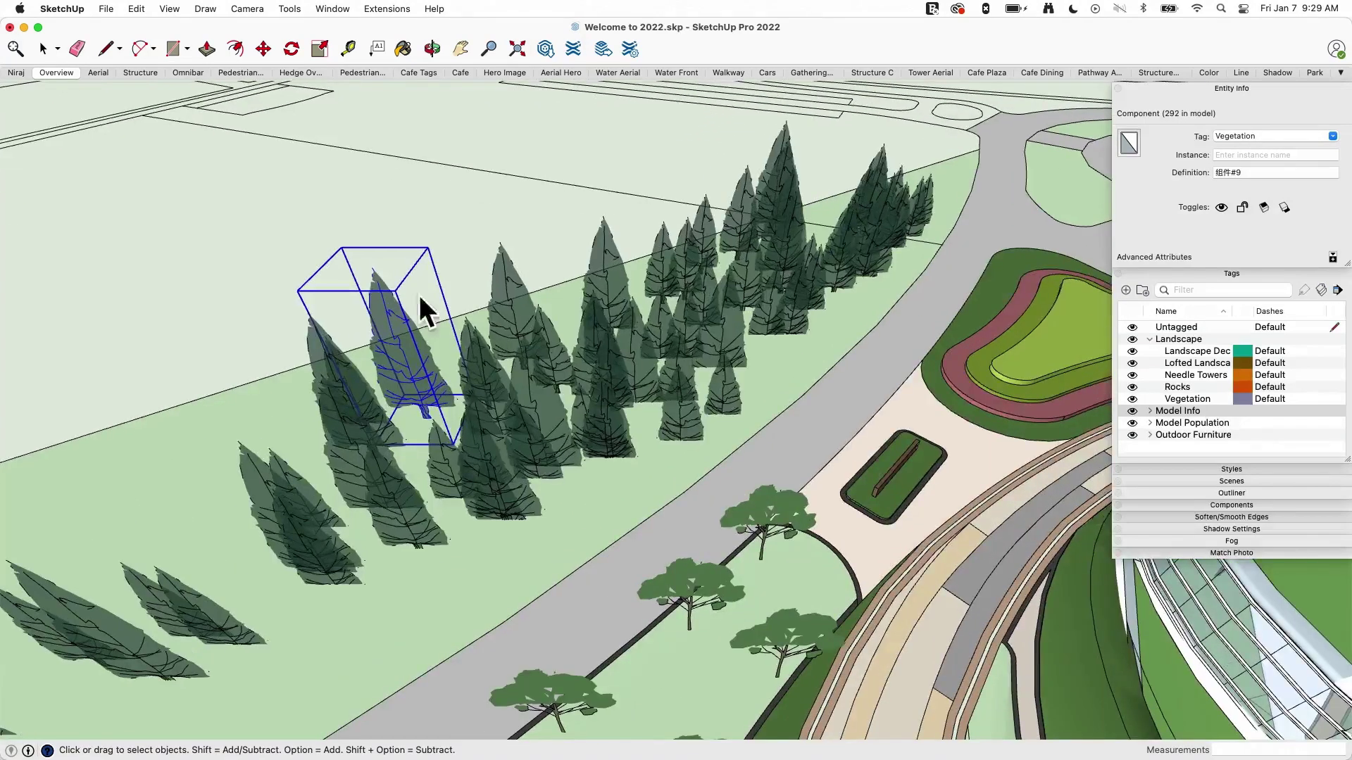
Step: Activate Tools > Tag, sample the retagged conifer, and pick Vegetation as the tag to apply
{"action": "left_click", "coordinate": [289, 9]}
{"action": "left_click", "coordinate": [294, 91]}
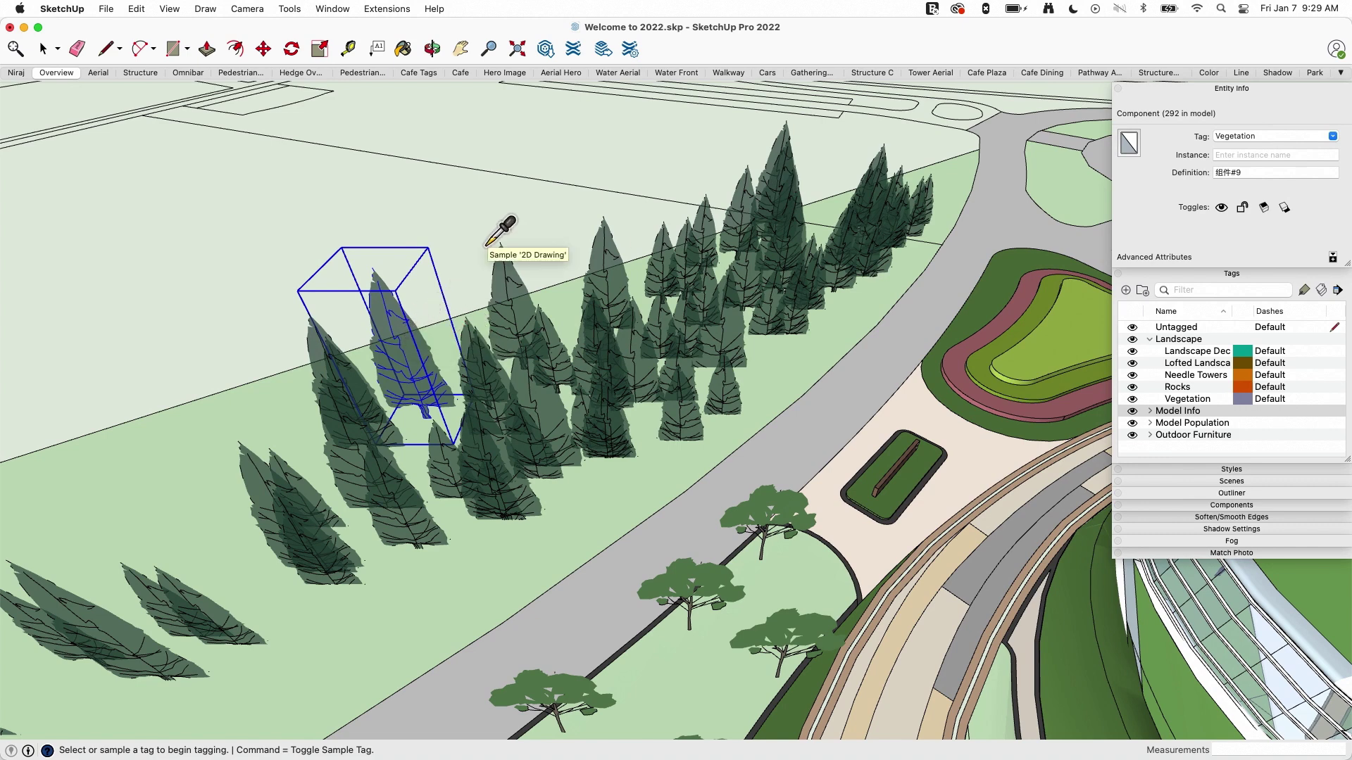
{"action": "left_click", "coordinate": [406, 318], "text": "super"}
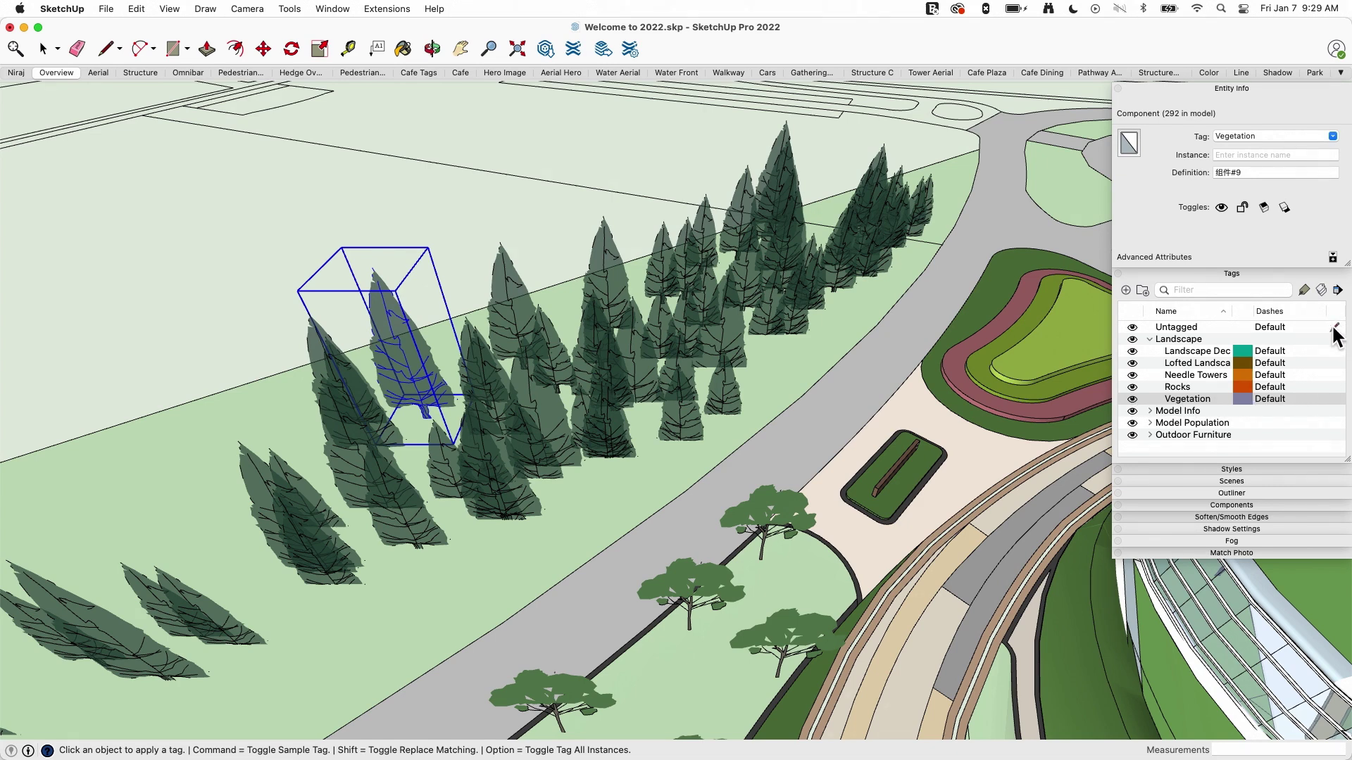
{"action": "left_click", "coordinate": [1157, 399]}
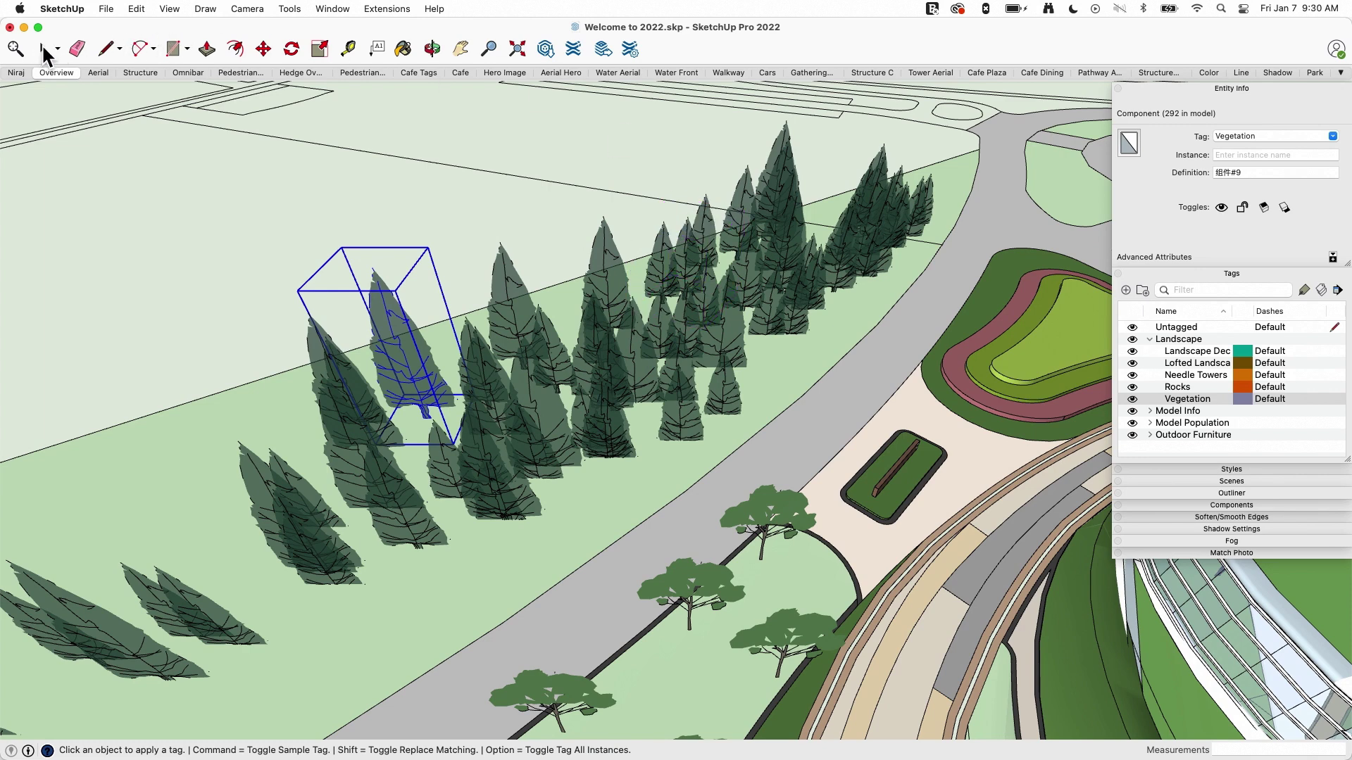
Step: Switch to Select and click through trees along the row to check their tags
{"action": "left_click", "coordinate": [43, 49]}
{"action": "left_click", "coordinate": [514, 293]}
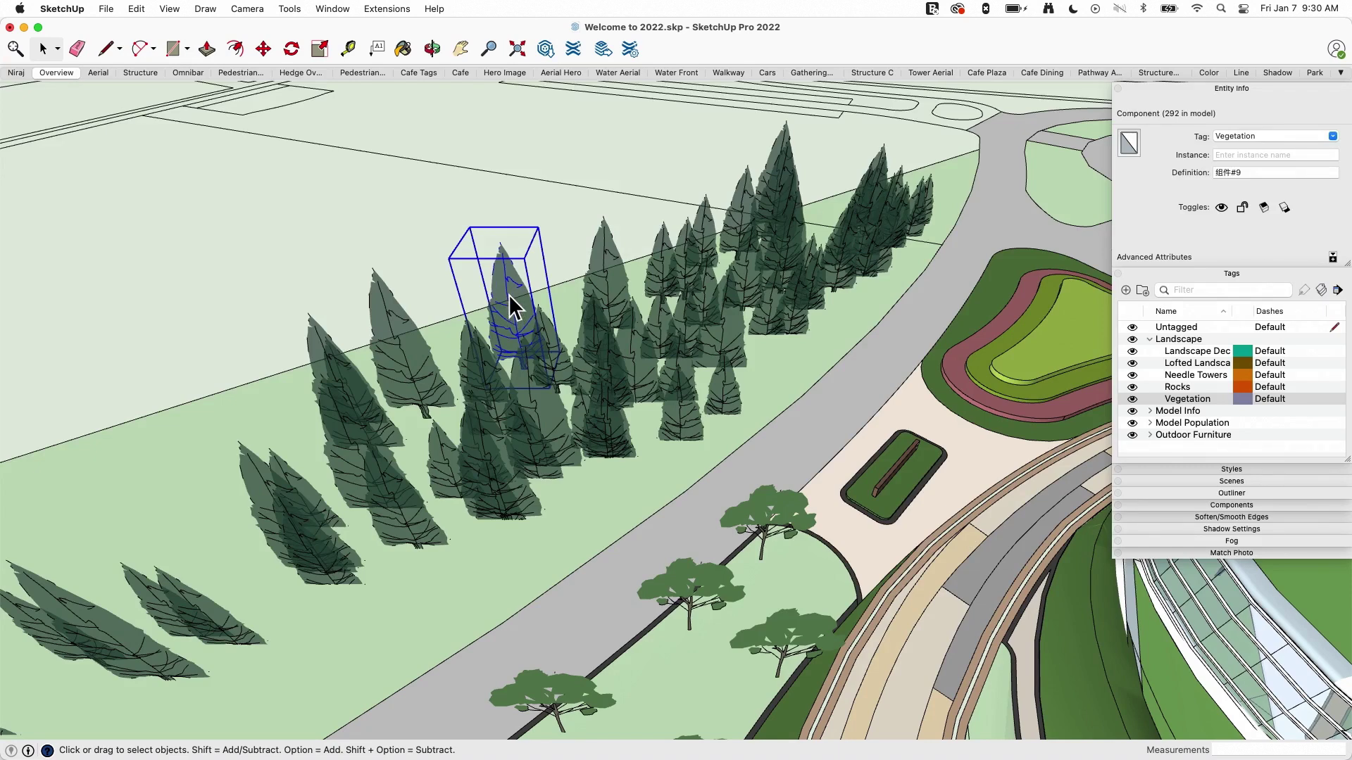
{"action": "left_click", "coordinate": [609, 263]}
{"action": "left_click", "coordinate": [666, 255]}
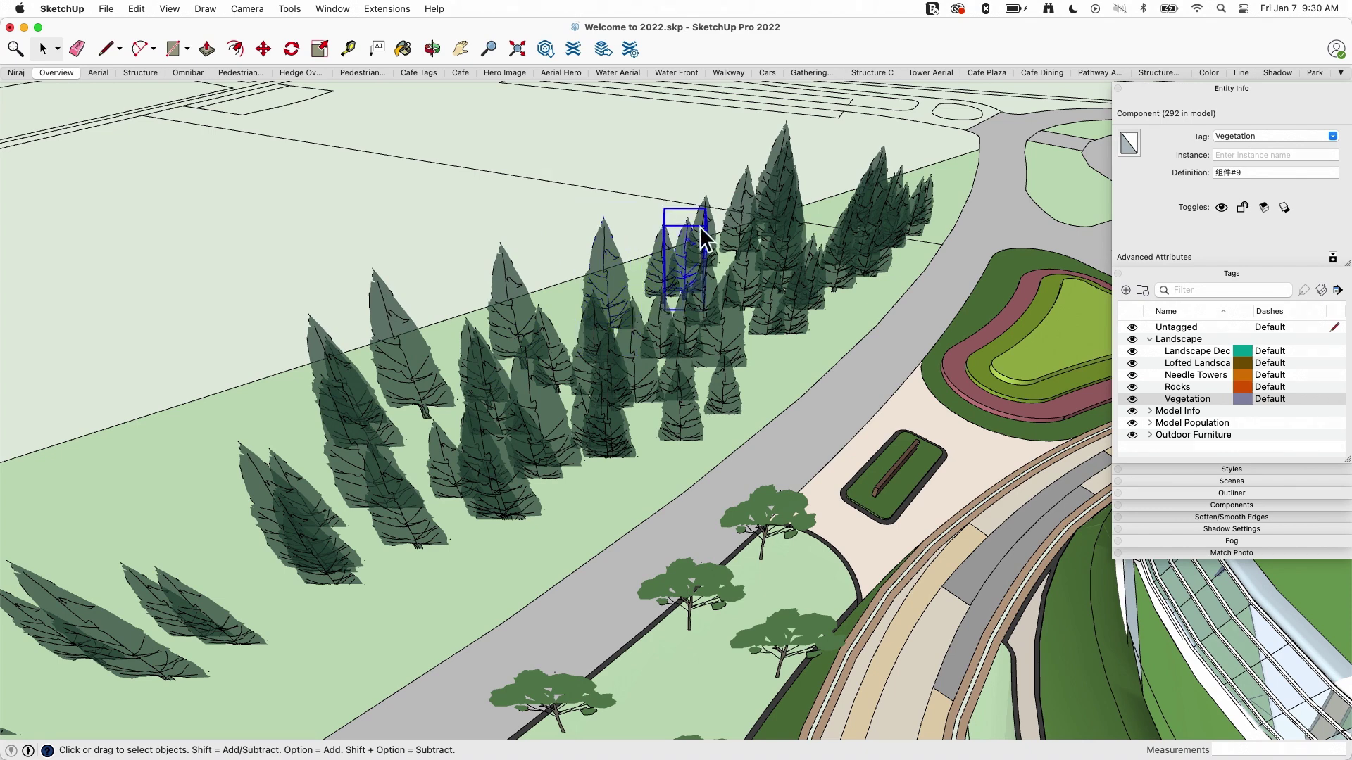
{"action": "left_click", "coordinate": [744, 197]}
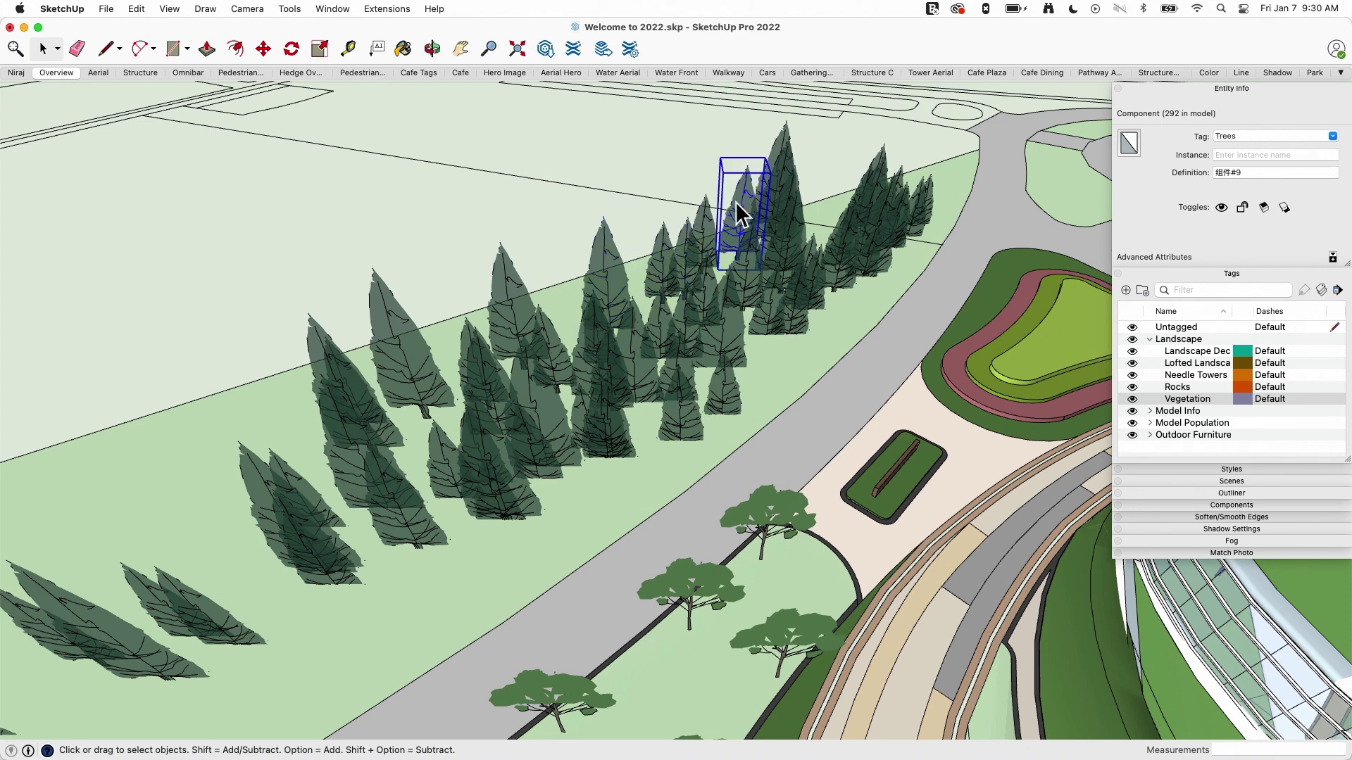
{"action": "left_click", "coordinate": [697, 233]}
{"action": "left_click", "coordinate": [663, 259]}
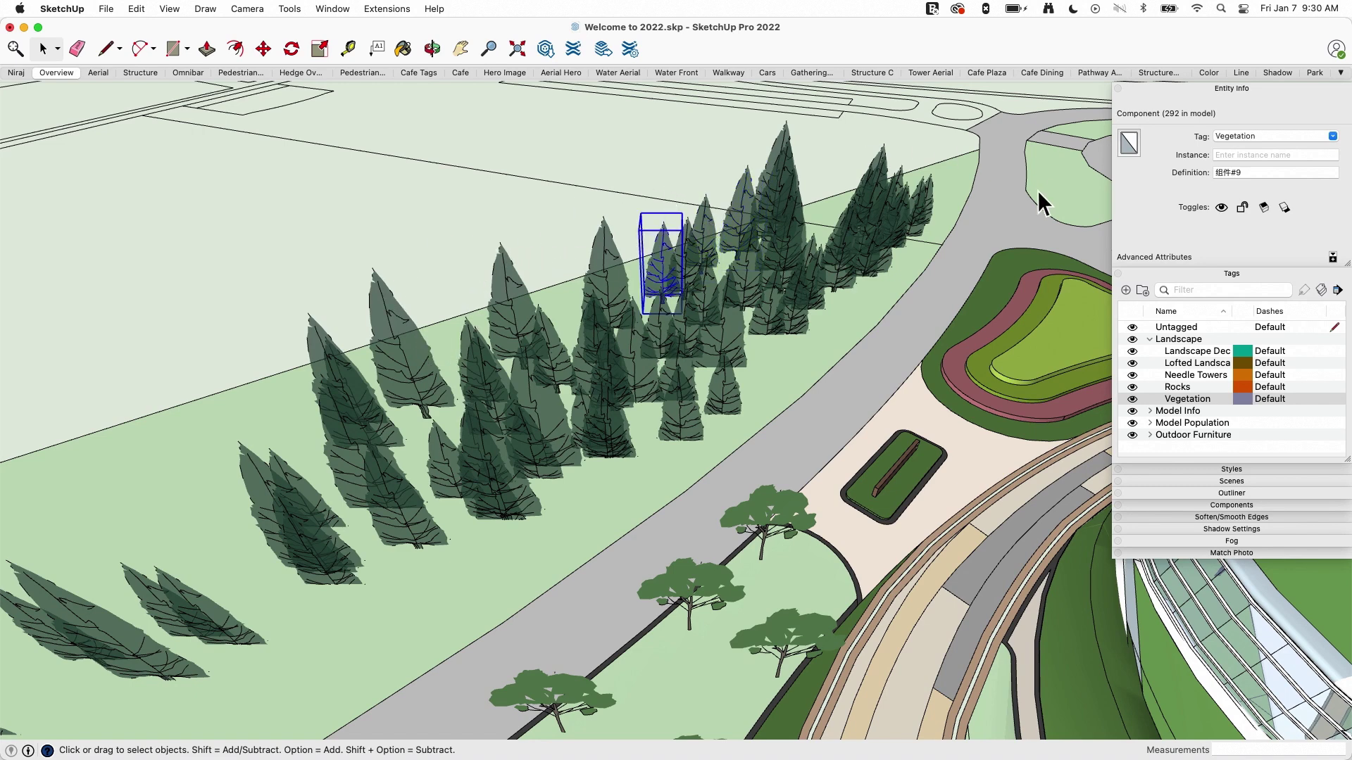
{"action": "middle_click_drag", "start_coordinate": [715, 407], "coordinate": [674, 350]}
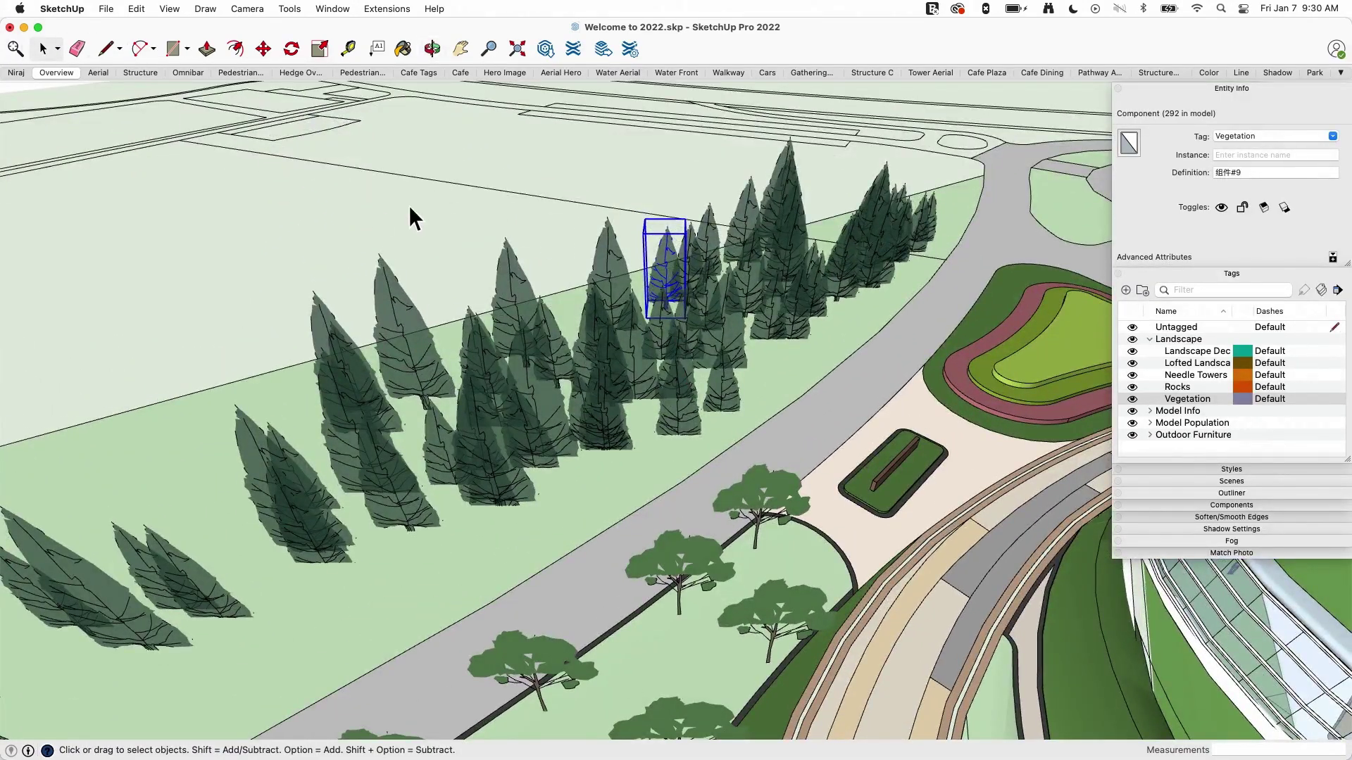
Step: Select three Trees-tagged conifers, set their tag to Vegetation, and deselect
{"action": "left_click", "coordinate": [503, 465]}
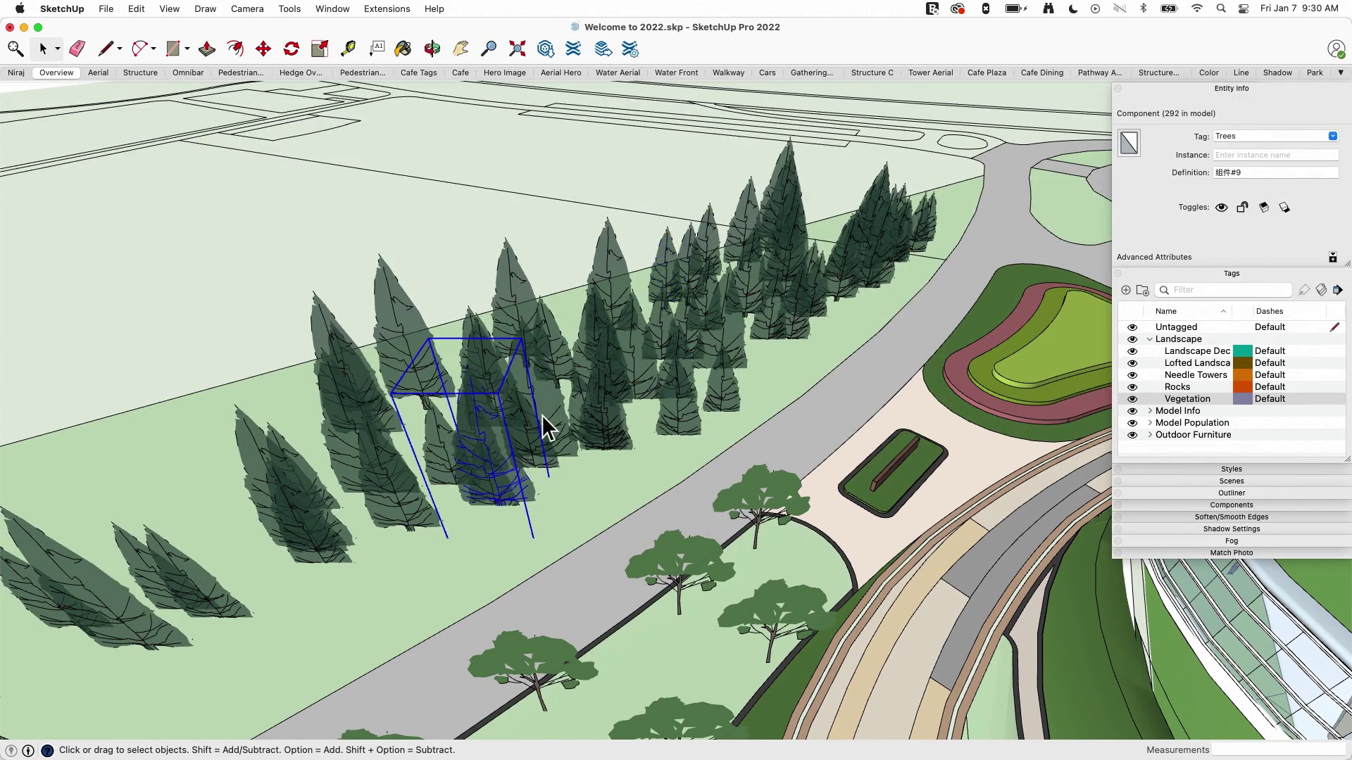
{"action": "left_click", "coordinate": [551, 342], "text": "shift"}
{"action": "left_click", "coordinate": [551, 339], "text": "shift"}
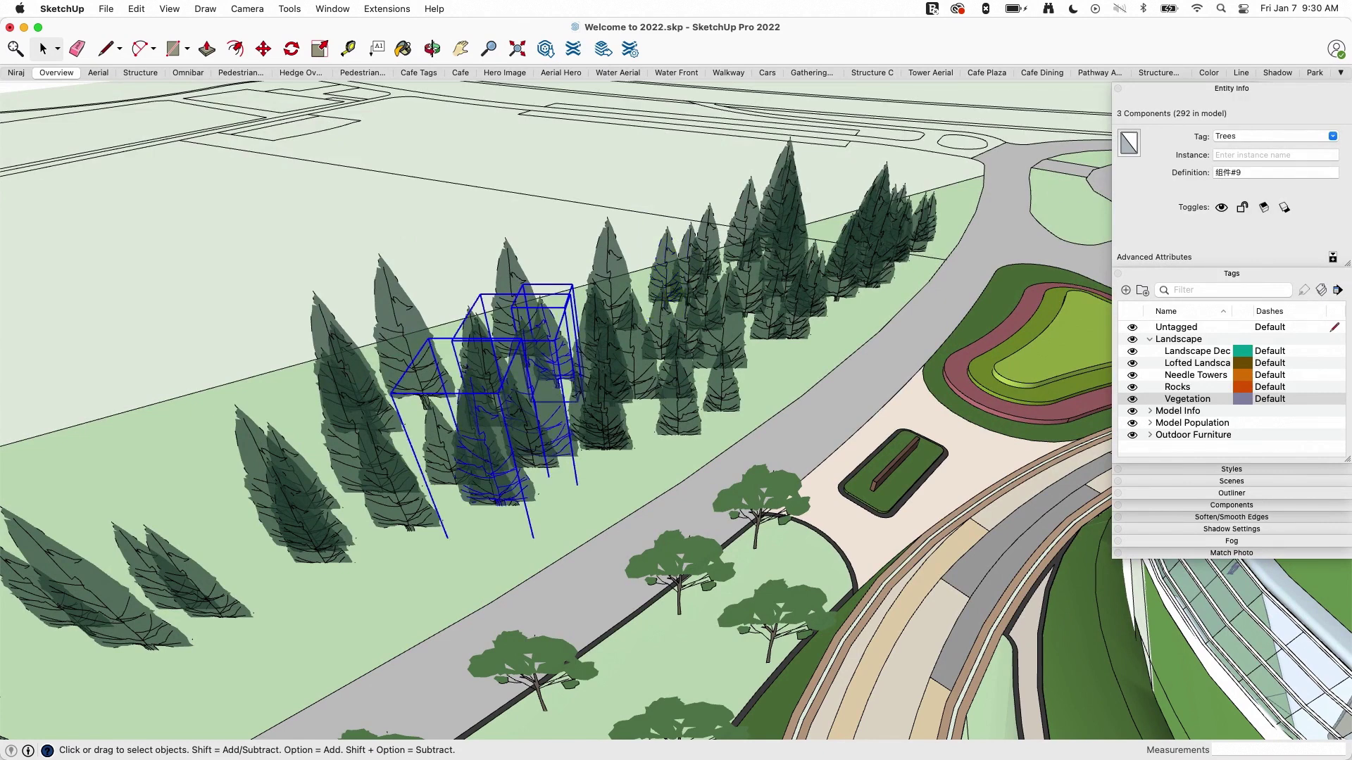
{"action": "left_click", "coordinate": [1330, 137]}
{"action": "left_click", "coordinate": [1257, 197]}
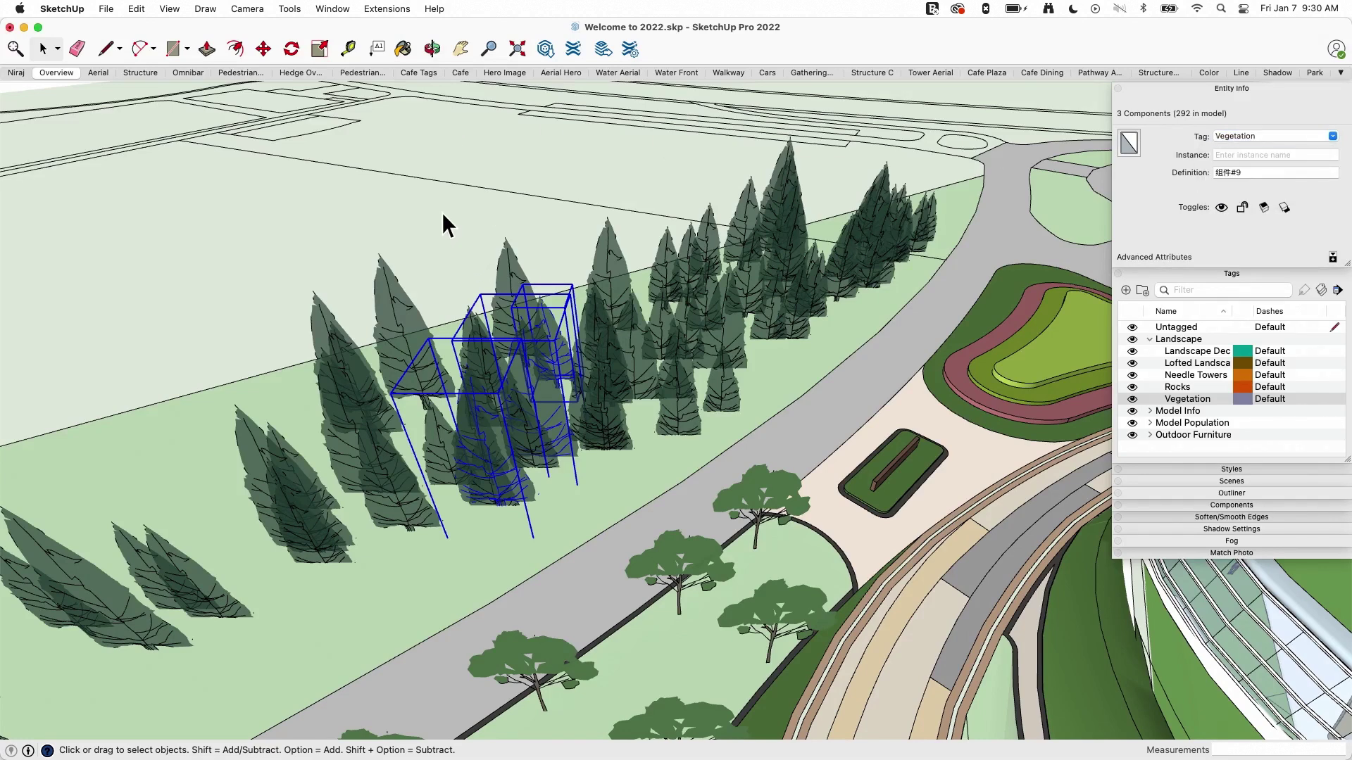
{"action": "left_click", "coordinate": [464, 231]}
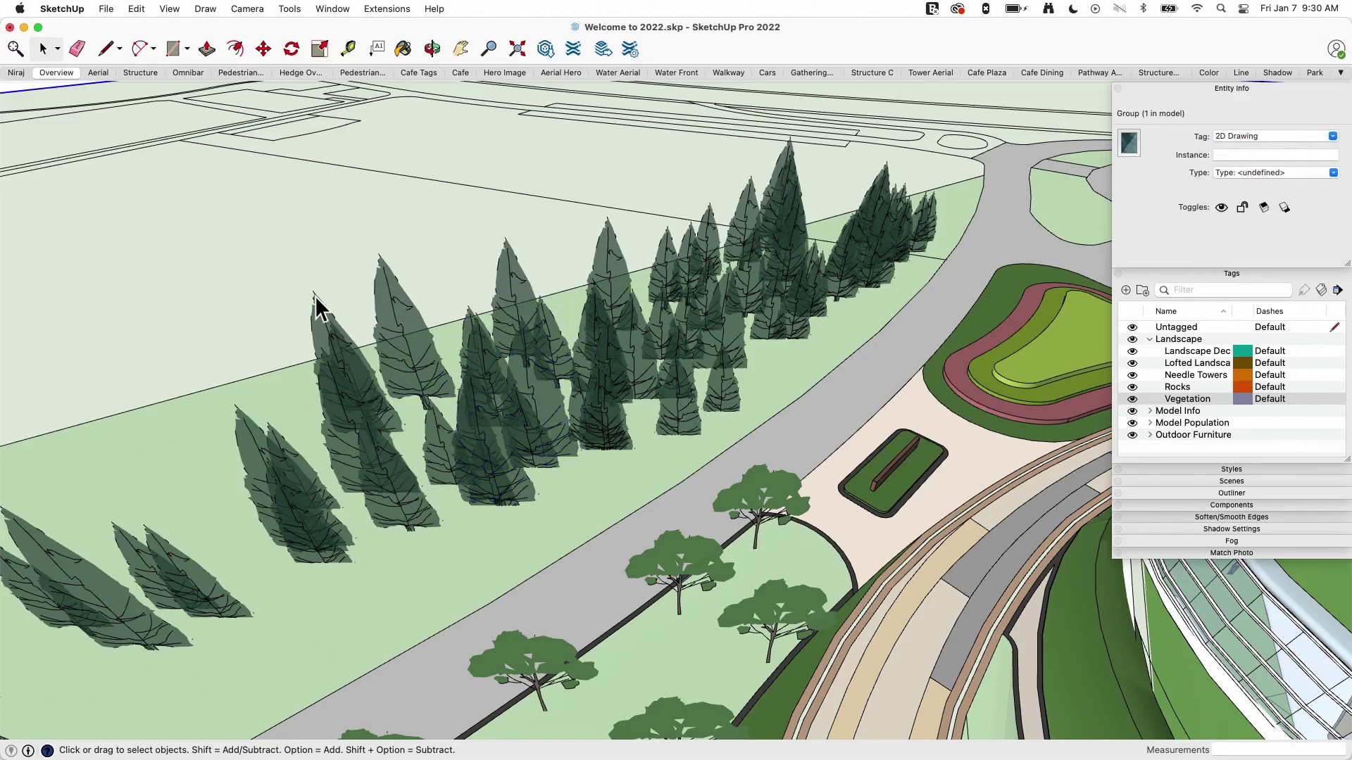
Step: Activate the Tag tool with Vegetation selected as the tag to paint
{"action": "left_click", "coordinate": [284, 8]}
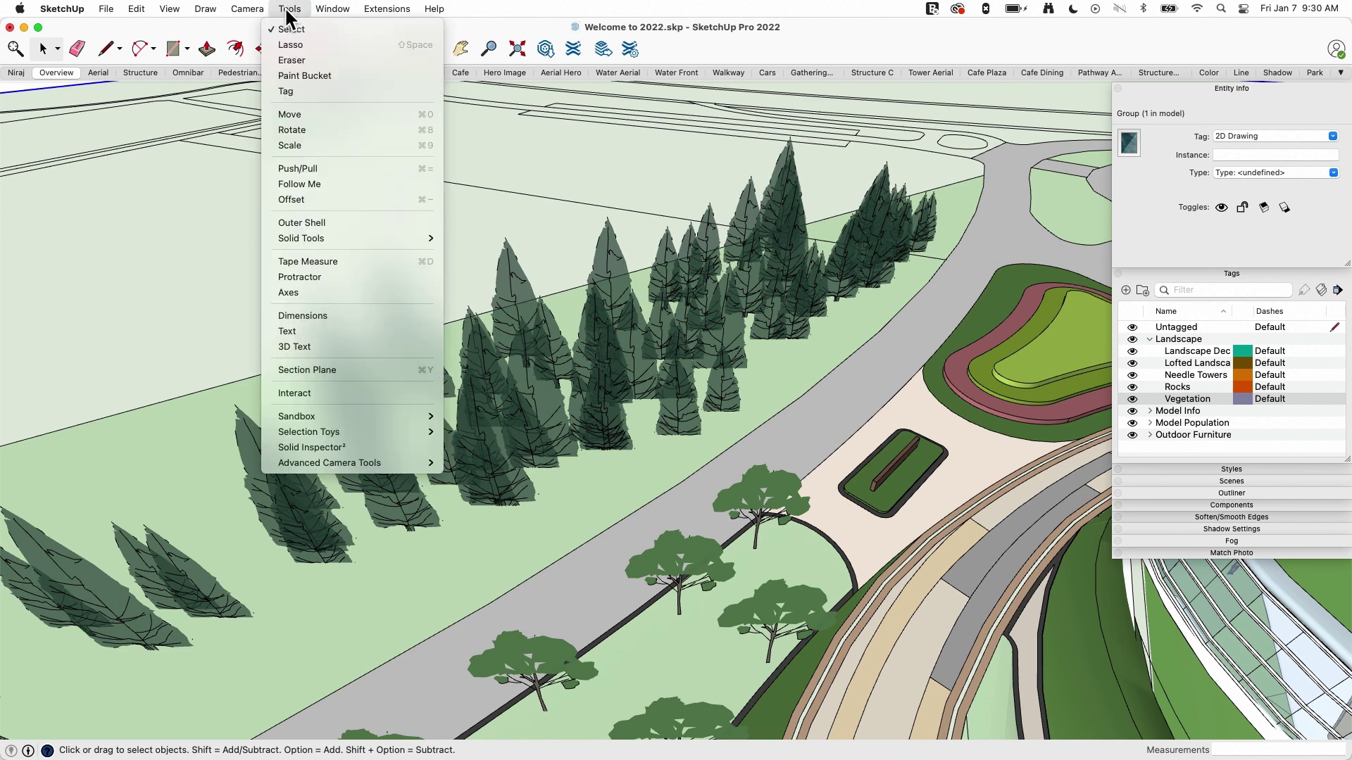
{"action": "left_click", "coordinate": [284, 95]}
{"action": "left_click", "coordinate": [1193, 398]}
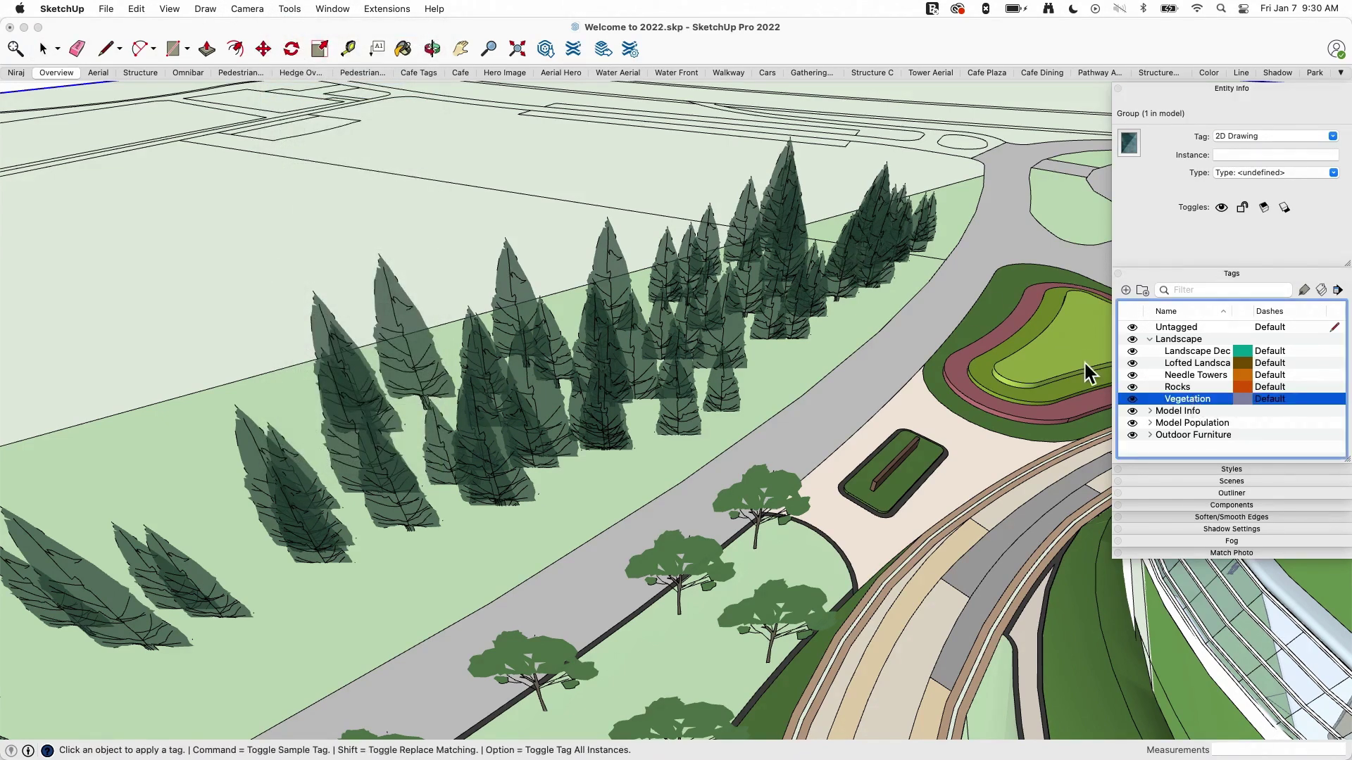